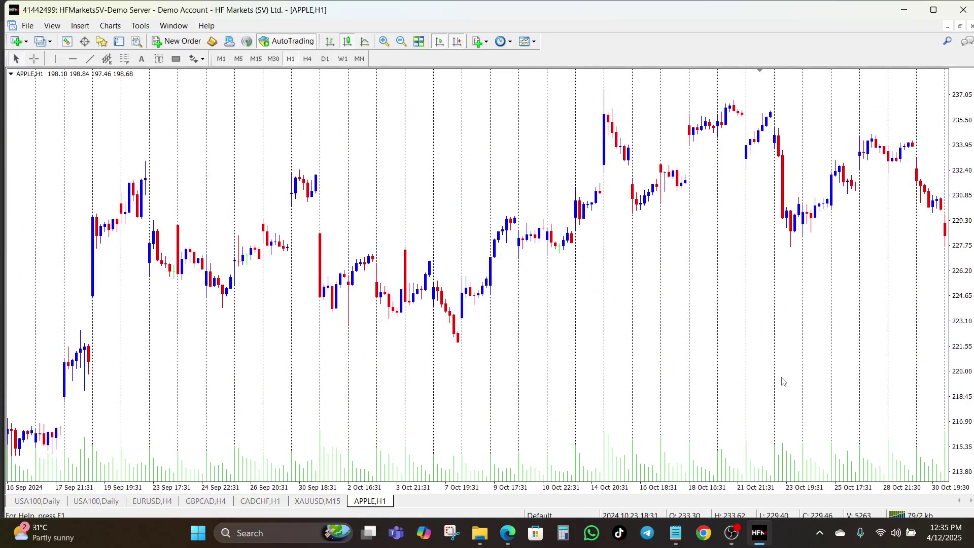
scroll(783, 381, down, 15)
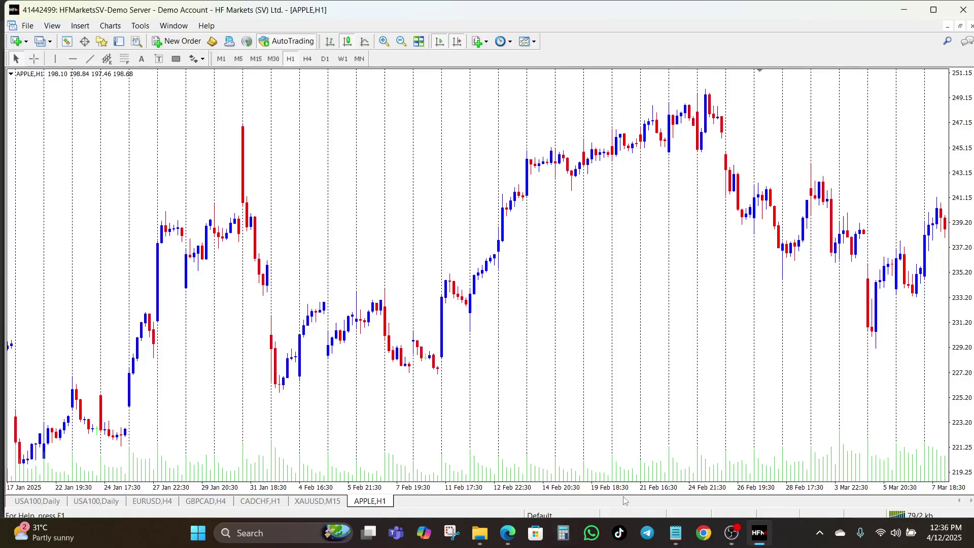
Step: Switch to Microsoft Edge and search the web for "mt4 to mt5 trade copier" in a new tab
mouse_move(507, 531)
click(471, 448)
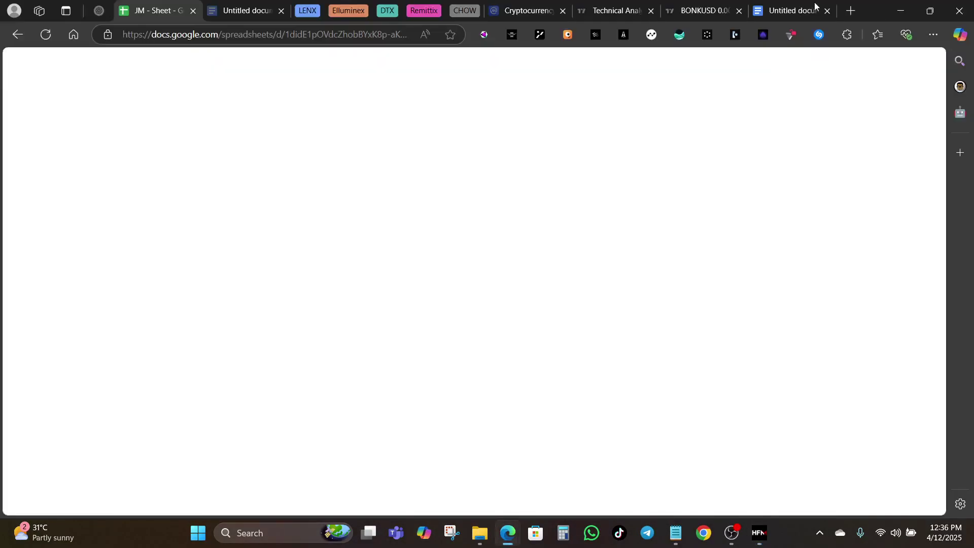
click(851, 11)
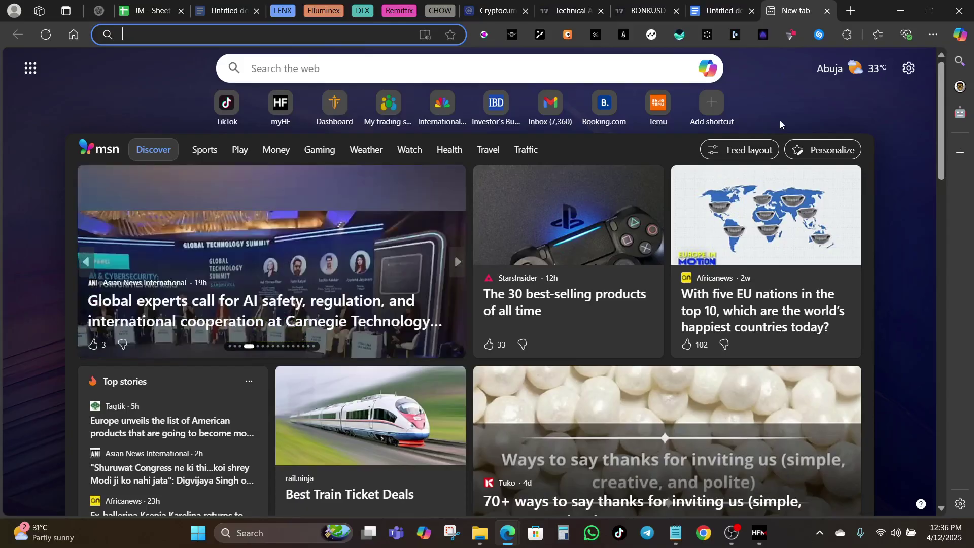
text(mt4 to mt)
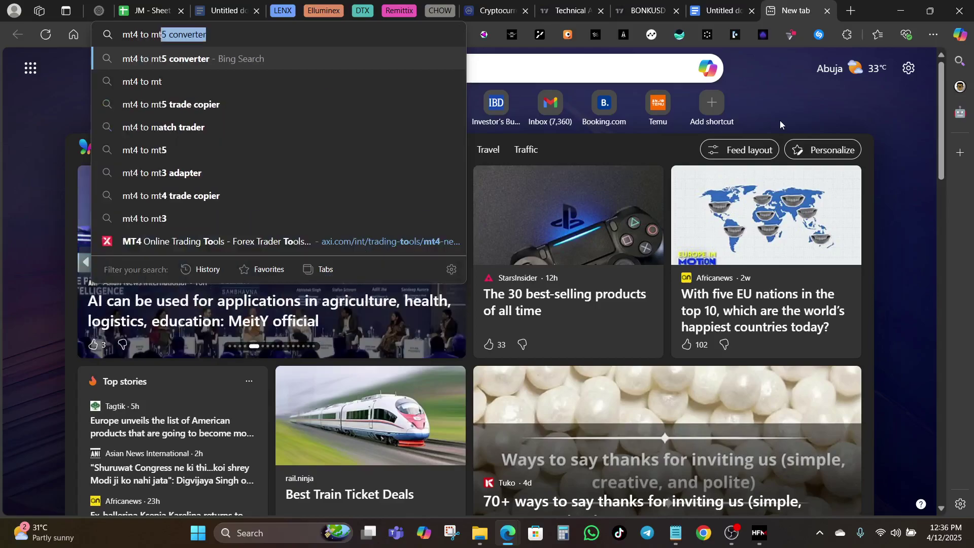
text(5 t)
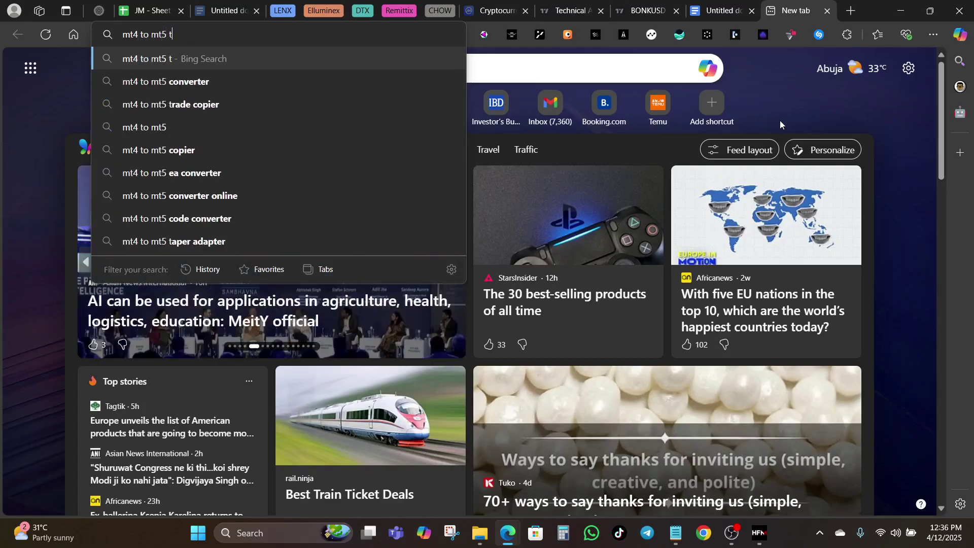
text(rade copier)
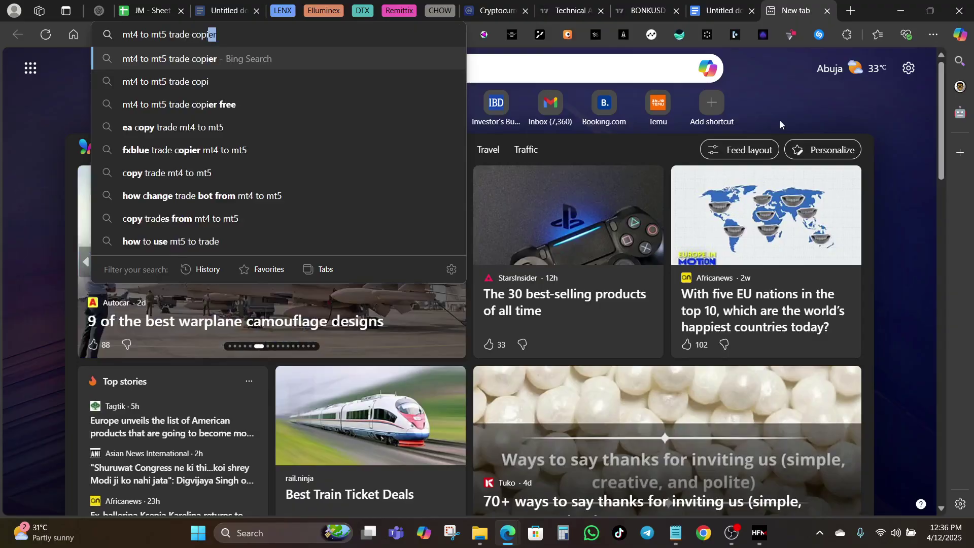
key(Return)
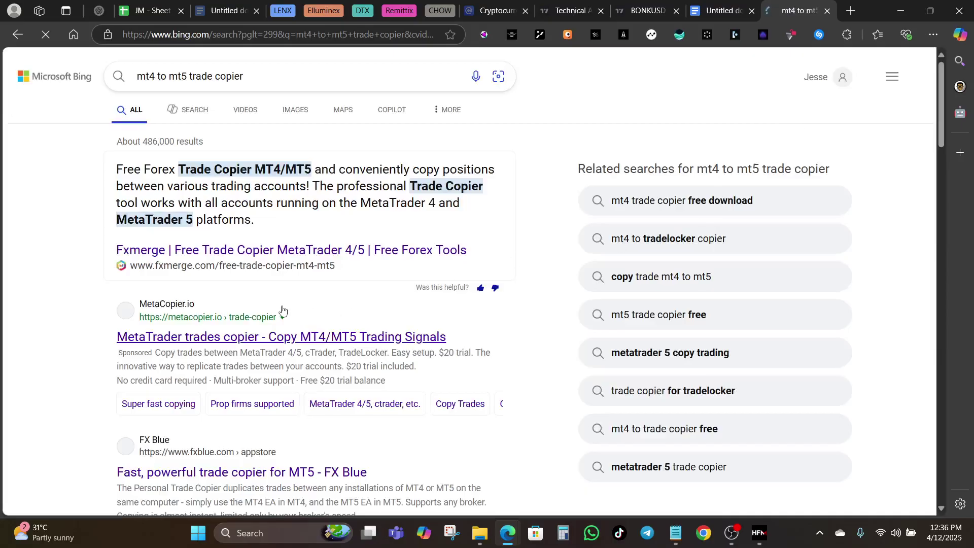
Step: Look through the search results and open the FX Blue result "Fast, powerful trade copier for MT5"
scroll(283, 309, down, 1)
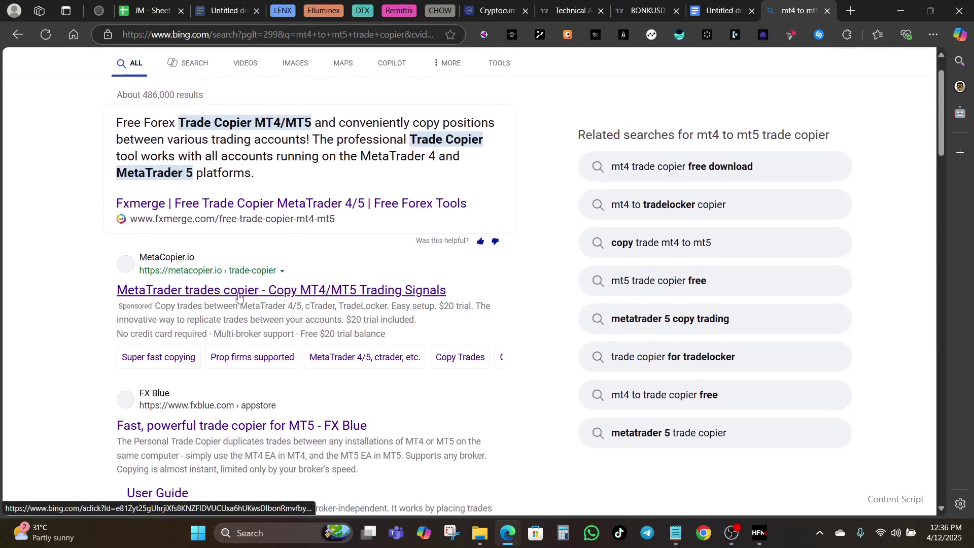
scroll(285, 295, down, 1)
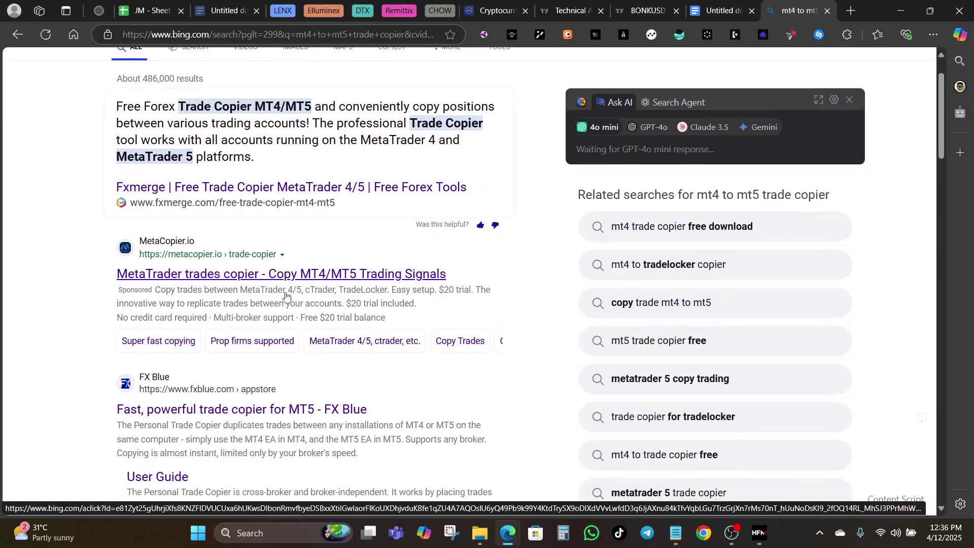
scroll(285, 296, down, 1)
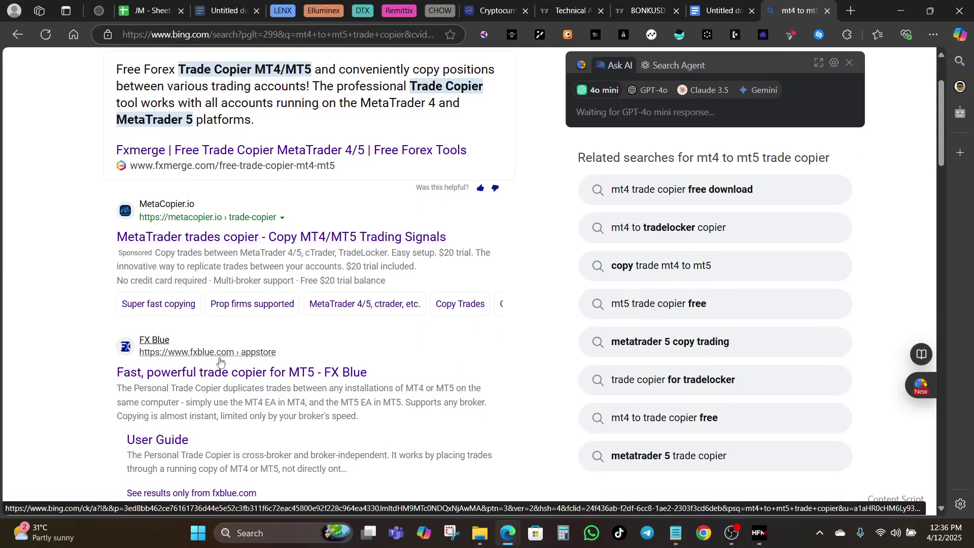
scroll(220, 361, down, 4)
scroll(219, 361, up, 4)
scroll(220, 361, up, 1)
scroll(217, 387, down, 1)
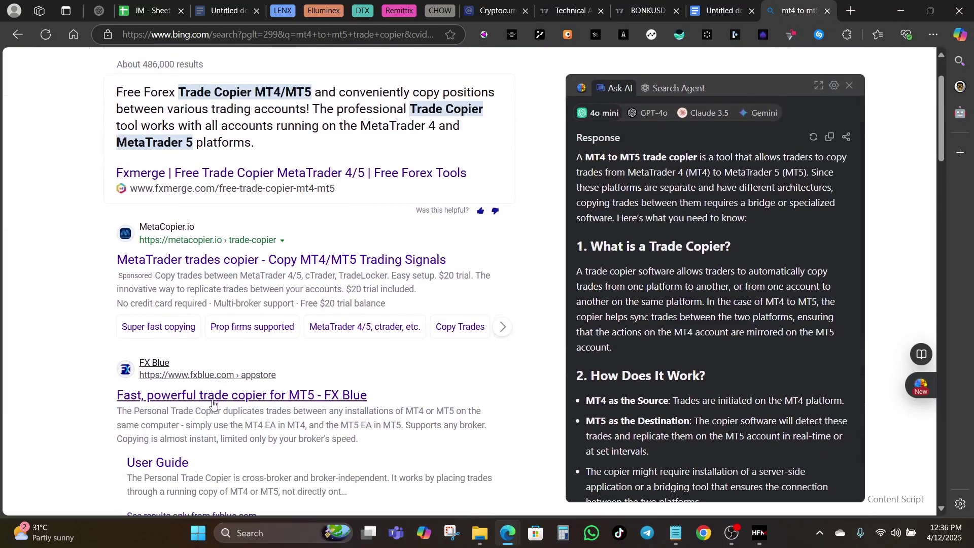
click(224, 397)
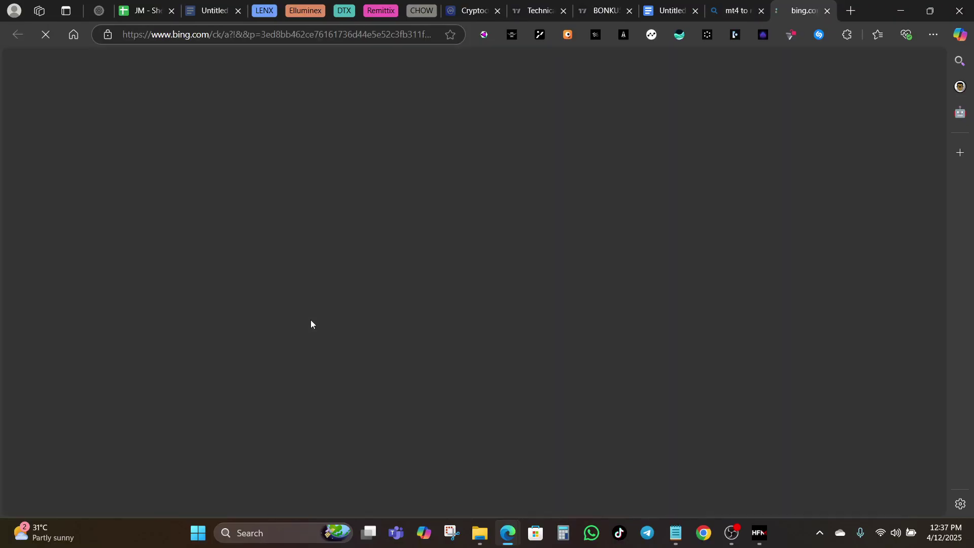
Step: Open the MetaCopier.io result "MetaTrader trades copier" from the search results in its own tab, and return to the results
click(746, 5)
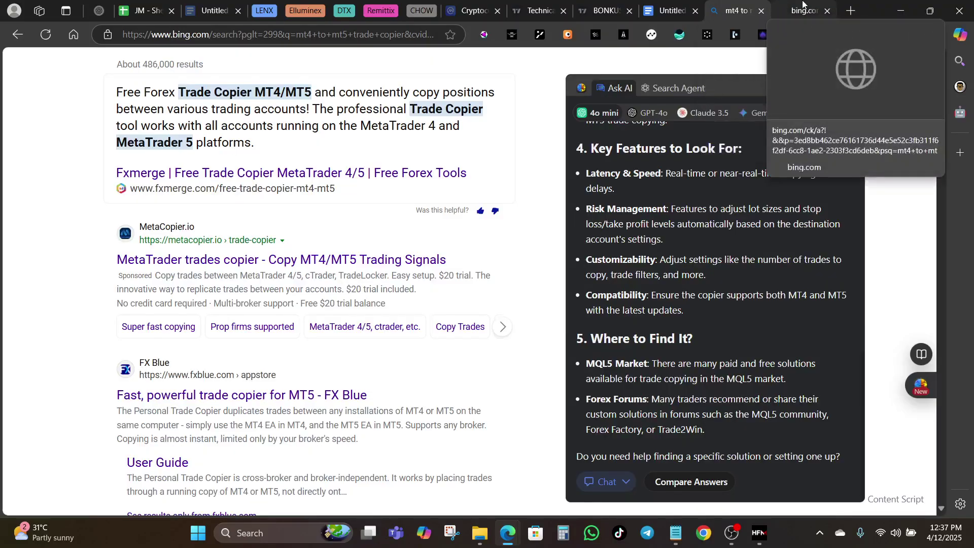
scroll(347, 303, up, 2)
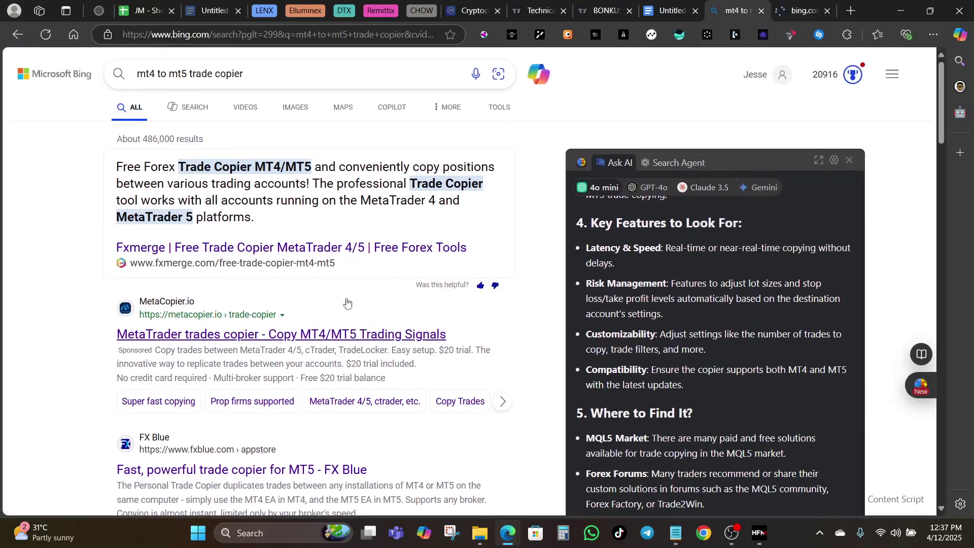
scroll(347, 303, down, 1)
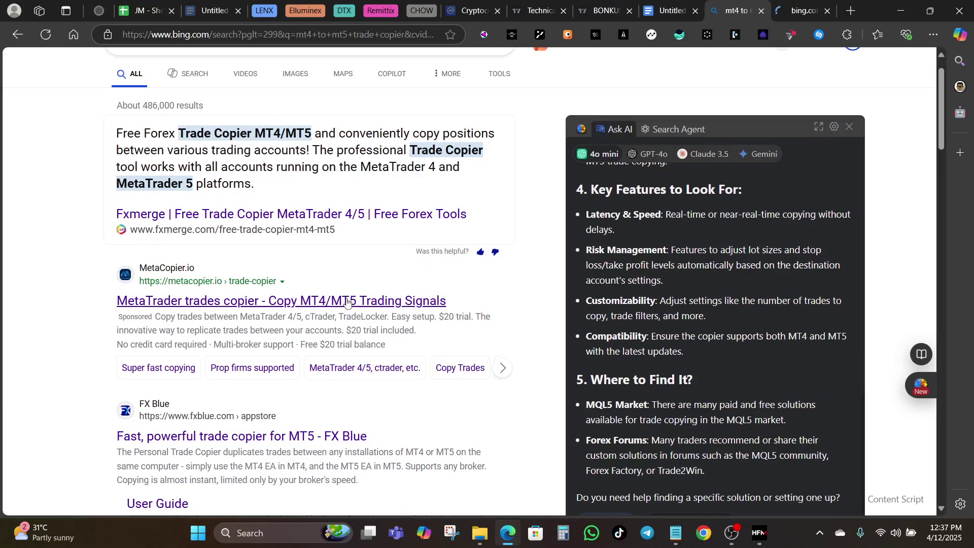
click(264, 301)
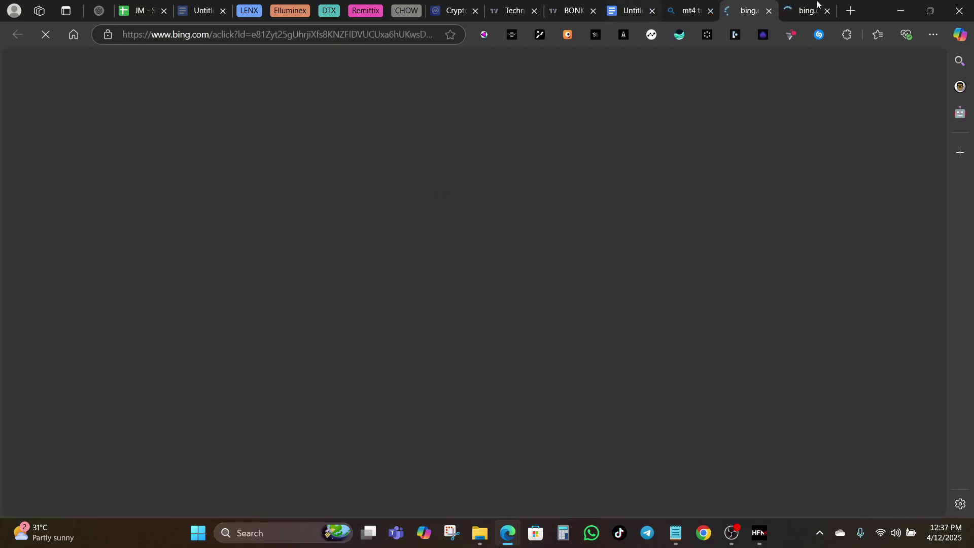
click(690, 4)
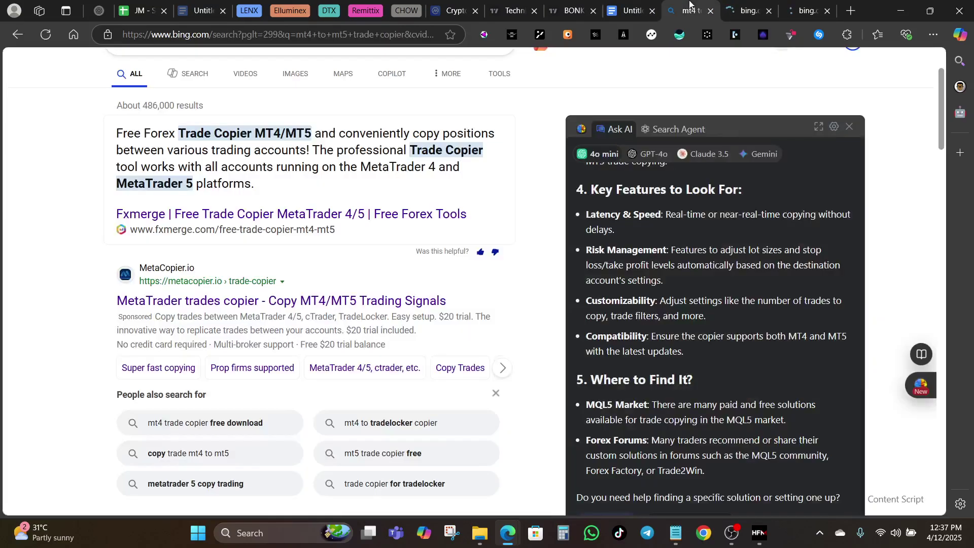
Step: Review the FX Blue Personal Trade Copier page for MT5, including its feature list and download section, and close the MetaCopier page
click(814, 5)
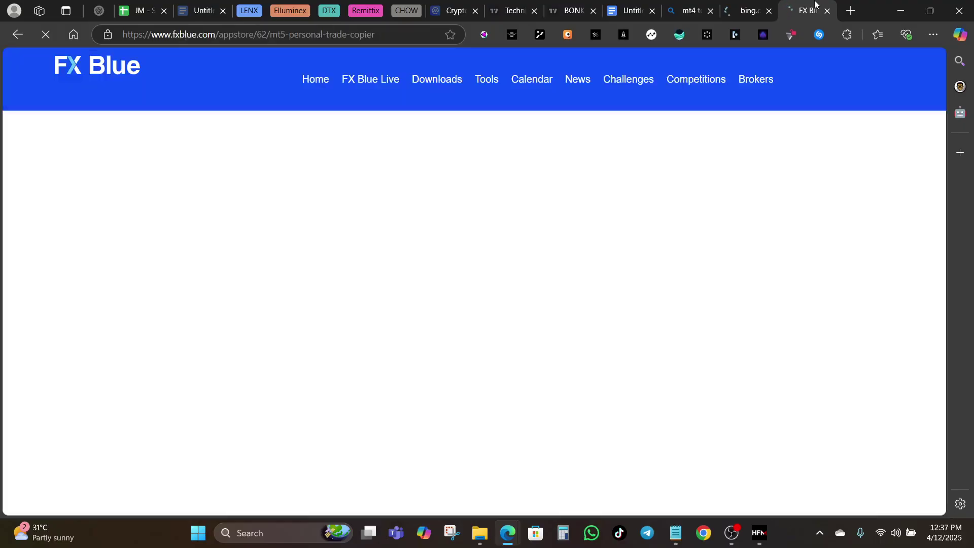
click(742, 10)
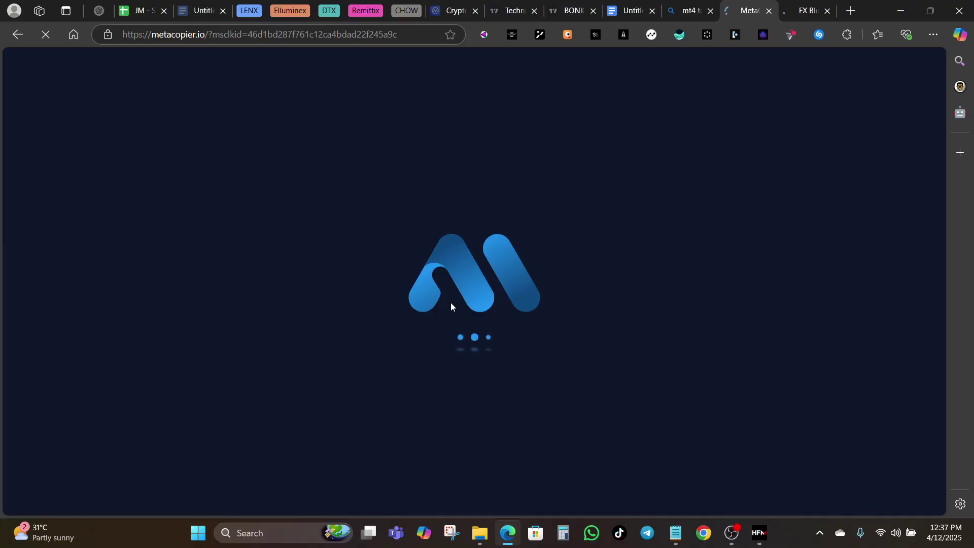
click(794, 4)
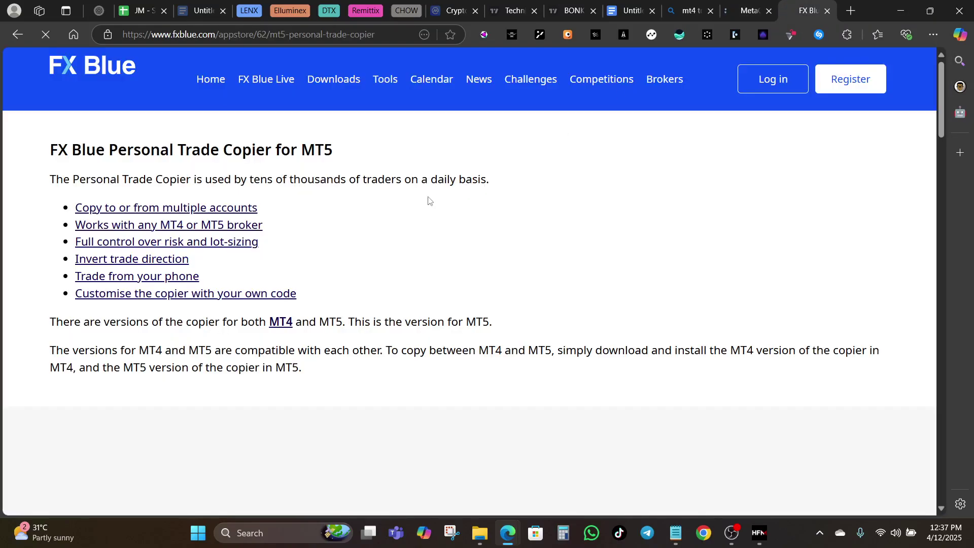
scroll(428, 200, down, 3)
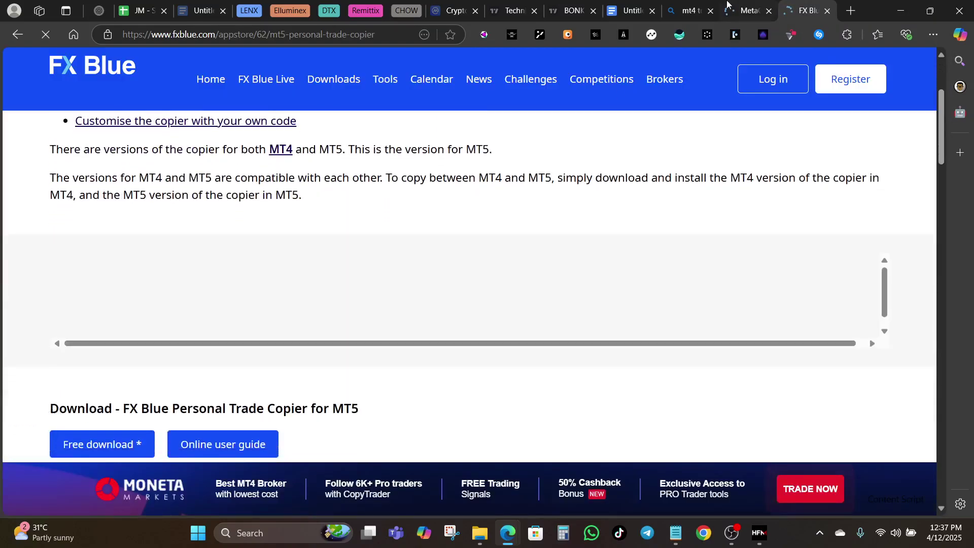
key(ctrl+shift+Tab)
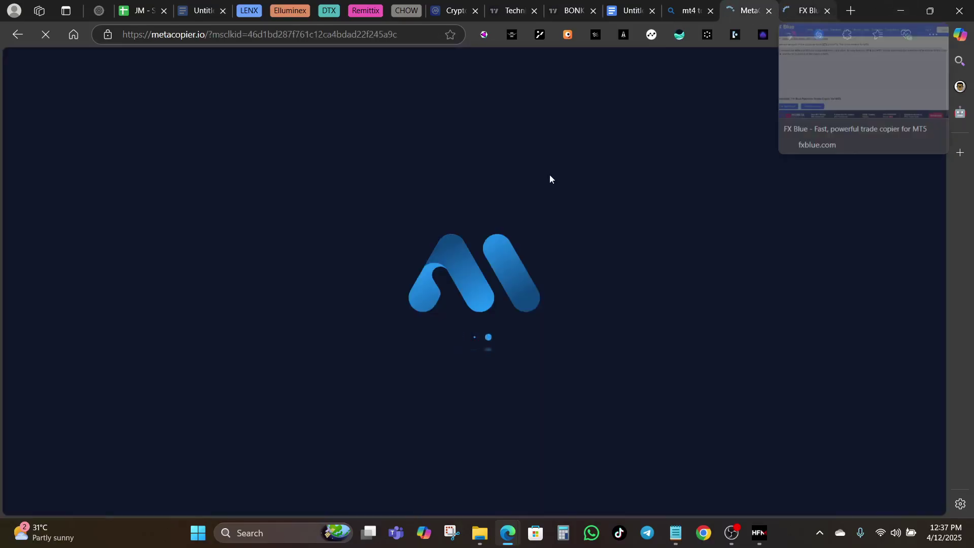
key(ctrl+Tab)
scroll(550, 178, down, 2)
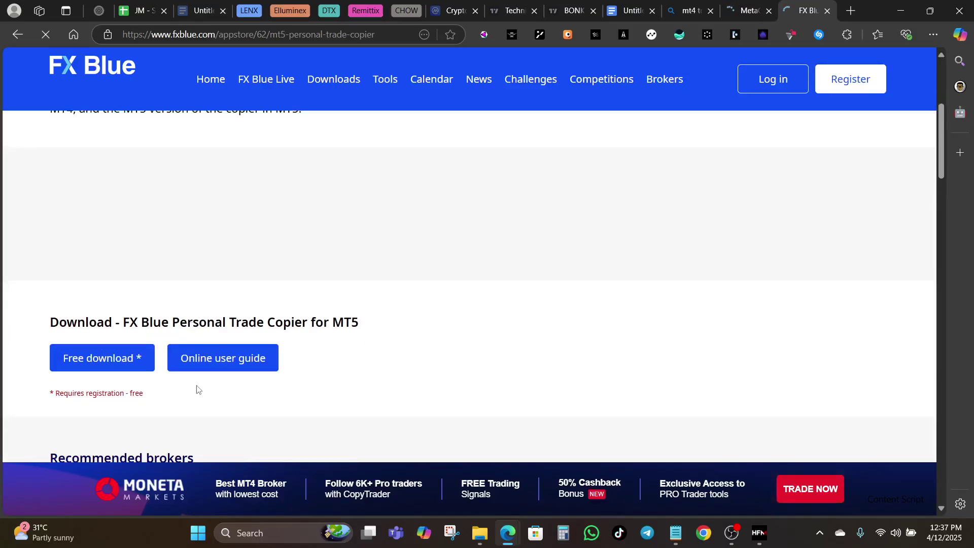
scroll(197, 389, down, 5)
scroll(156, 319, up, 3)
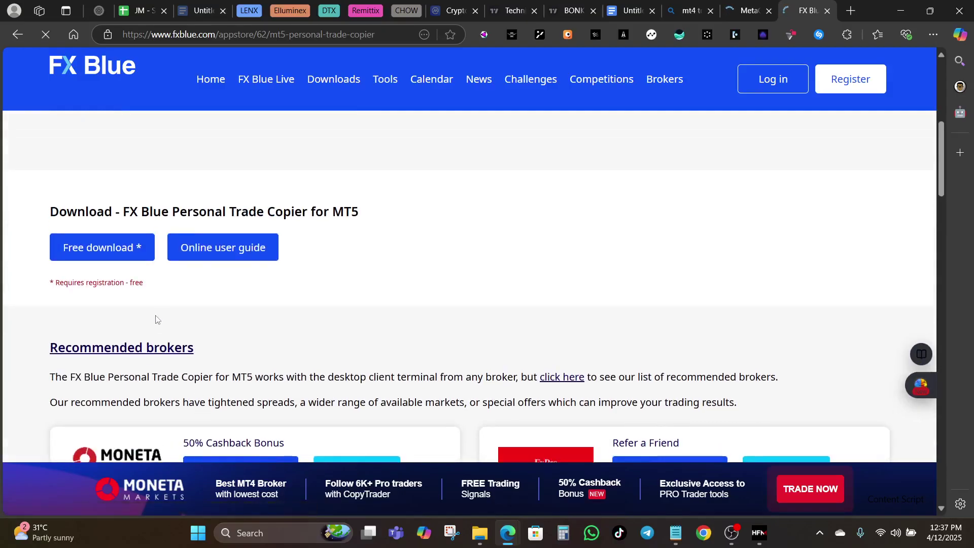
scroll(350, 274, up, 5)
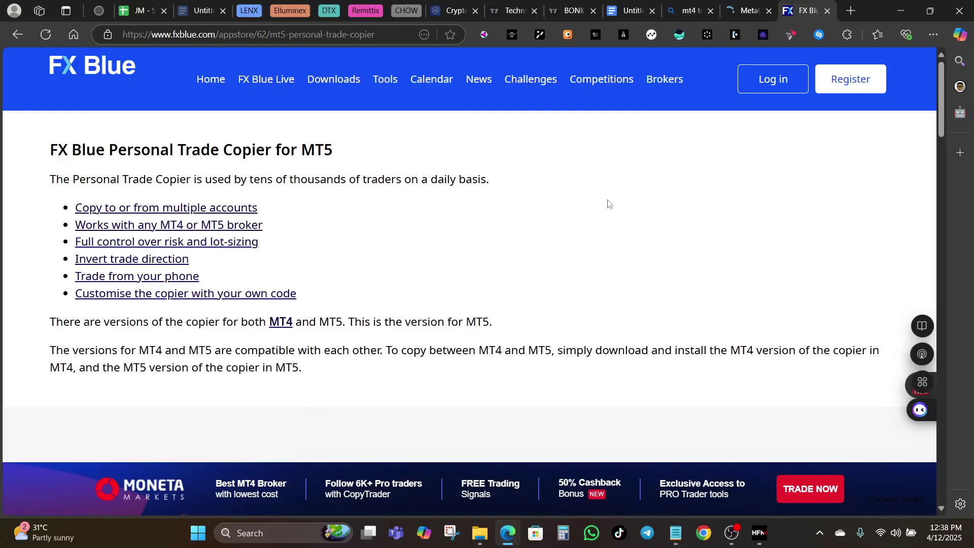
click(763, 13)
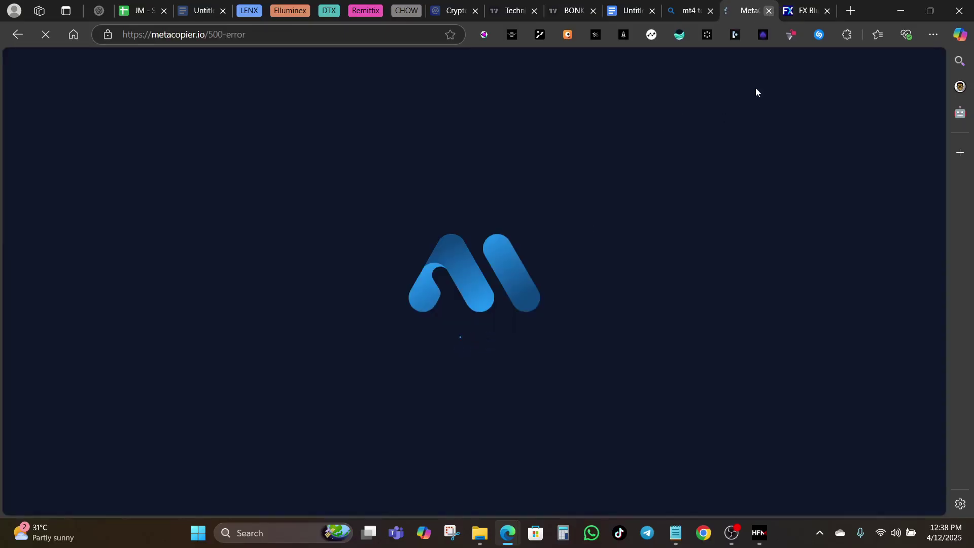
key(ctrl+w)
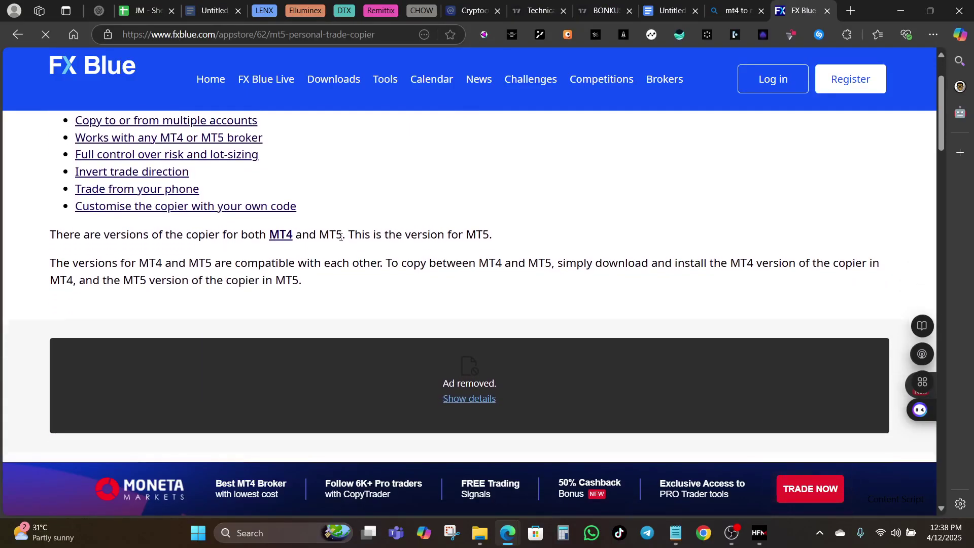
Step: Try the free download of the FX Blue Personal Trade Copier for MT5 and dismiss the login dialog
scroll(339, 238, down, 4)
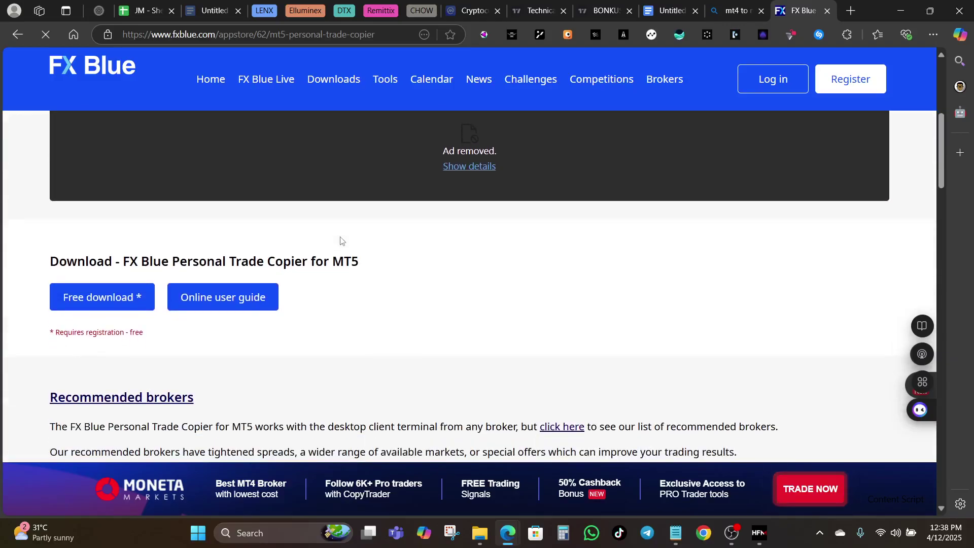
scroll(151, 274, up, 4)
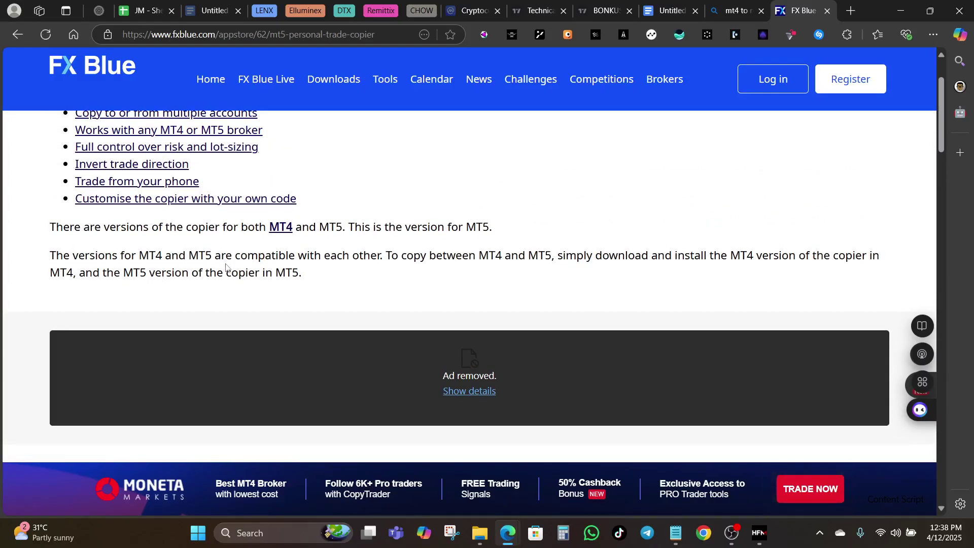
scroll(223, 272, down, 3)
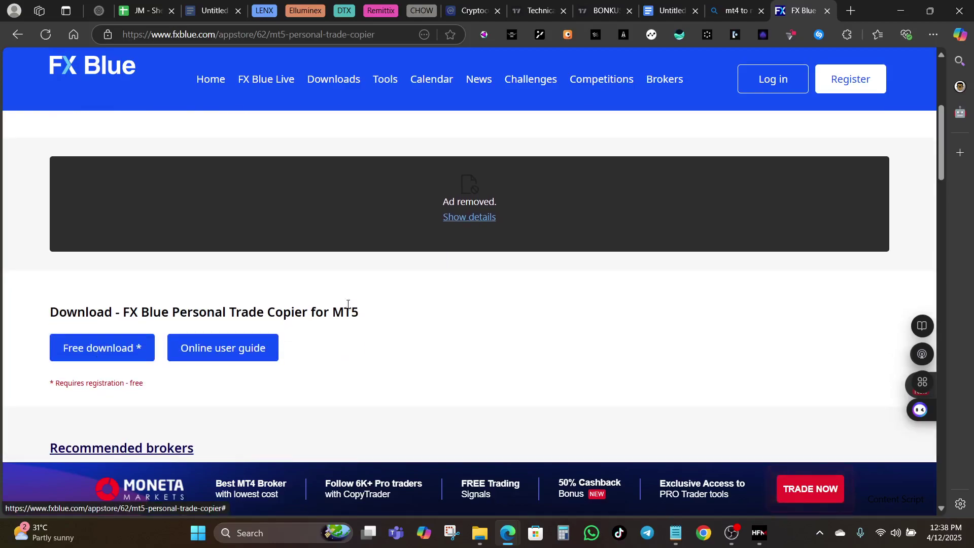
click(97, 348)
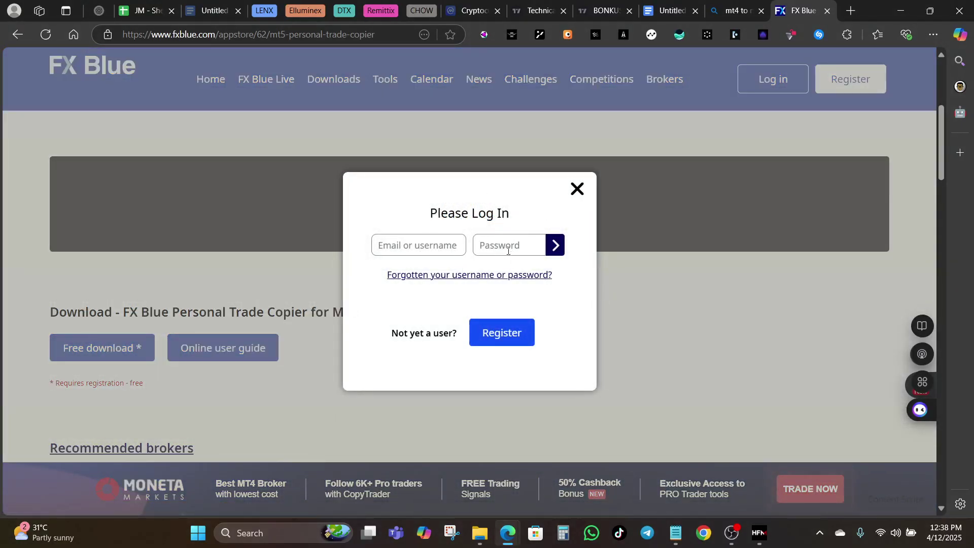
click(578, 189)
Step: Open the MT4 version of the FX Blue Personal Trade Copier and request its free download
scroll(575, 190, down, 8)
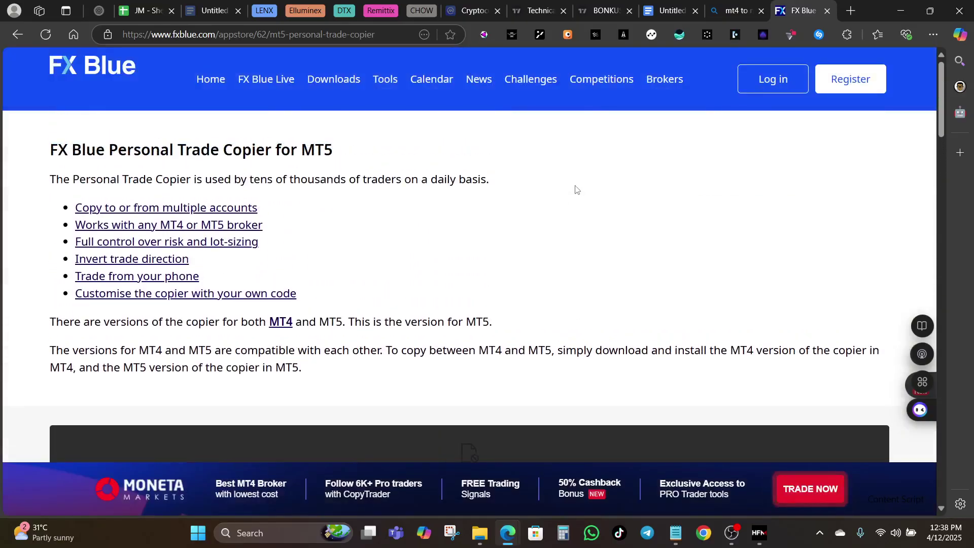
click(290, 320)
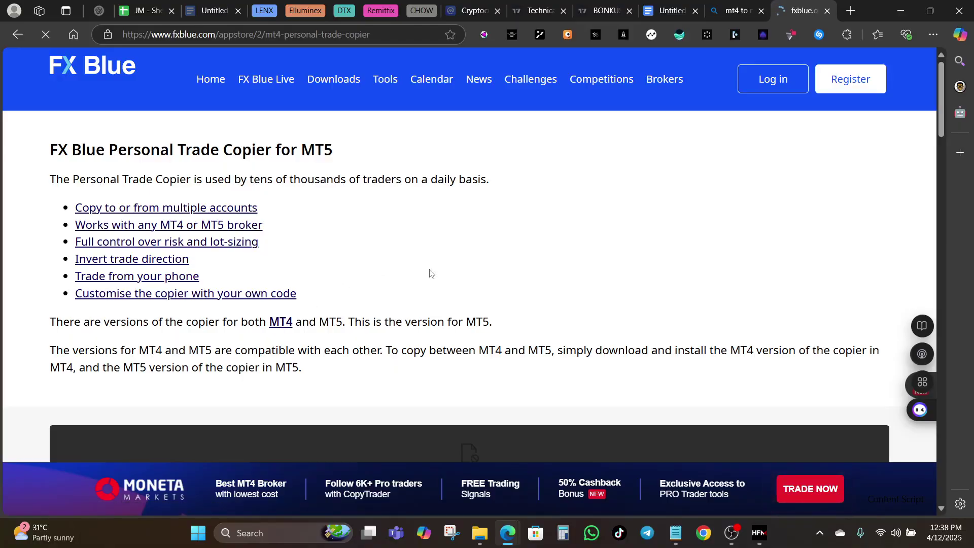
scroll(451, 251, down, 5)
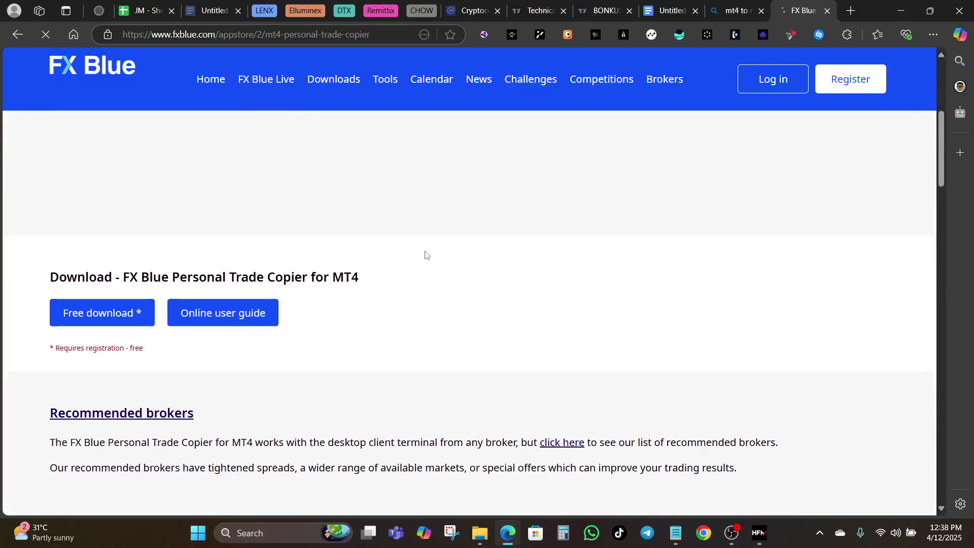
click(128, 313)
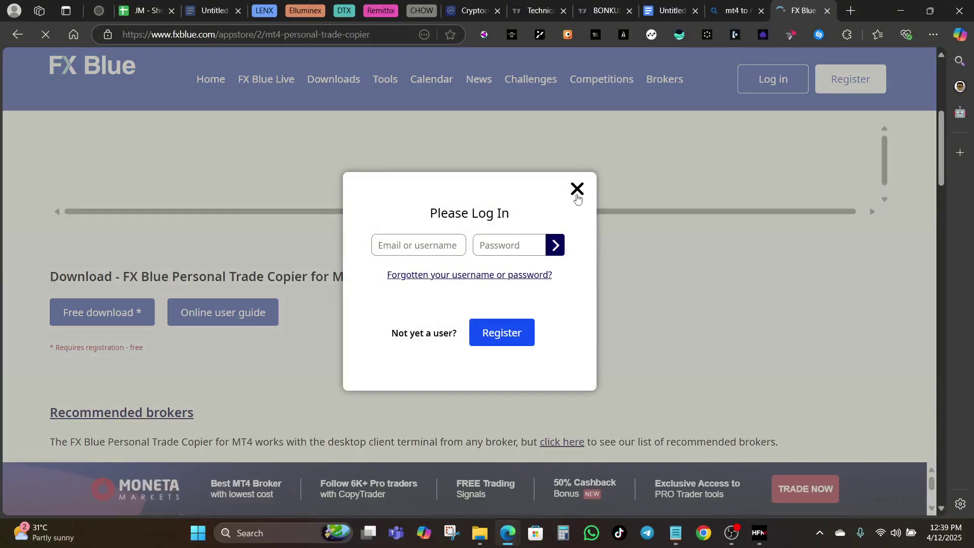
Step: Dismiss the login dialog on the MT4 trade copier page
click(577, 198)
scroll(528, 290, down, 1)
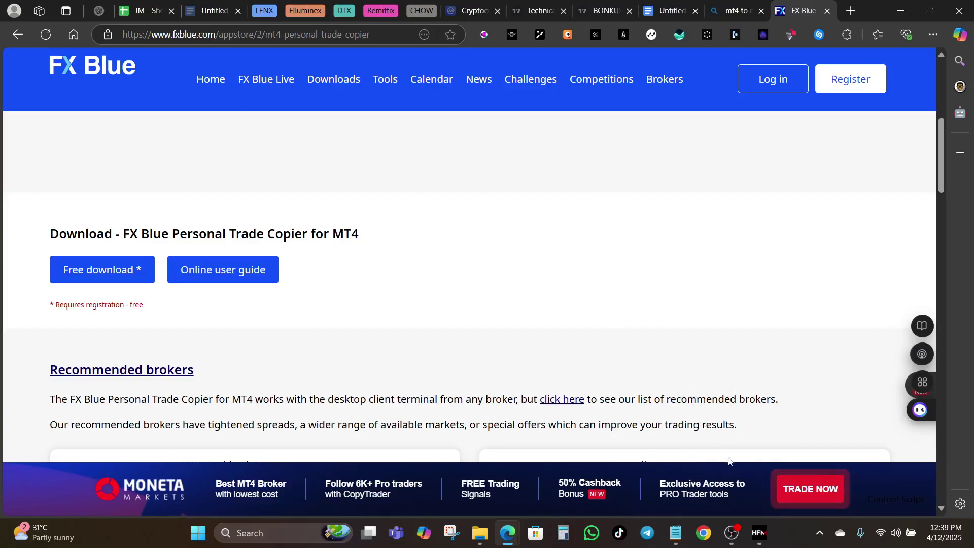
click(732, 527)
click(959, 389)
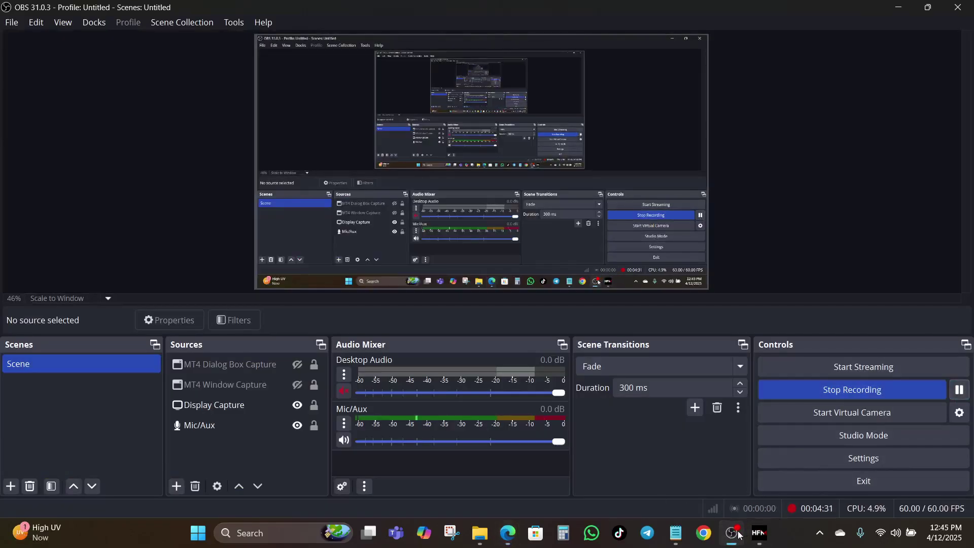
click(732, 532)
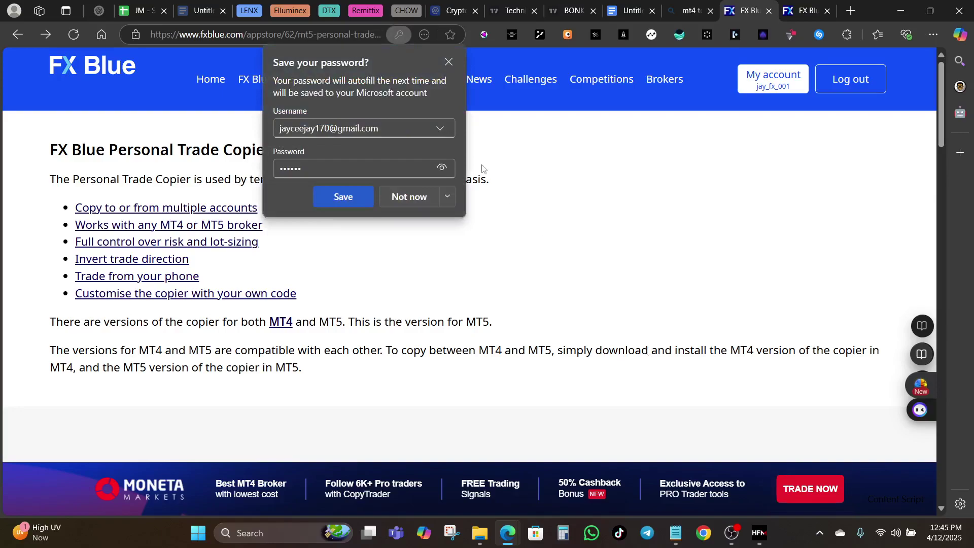
Step: Decline saving the password, download and save the FX Blue Personal Trade Copier for MT5 installer, and close the download message
click(415, 190)
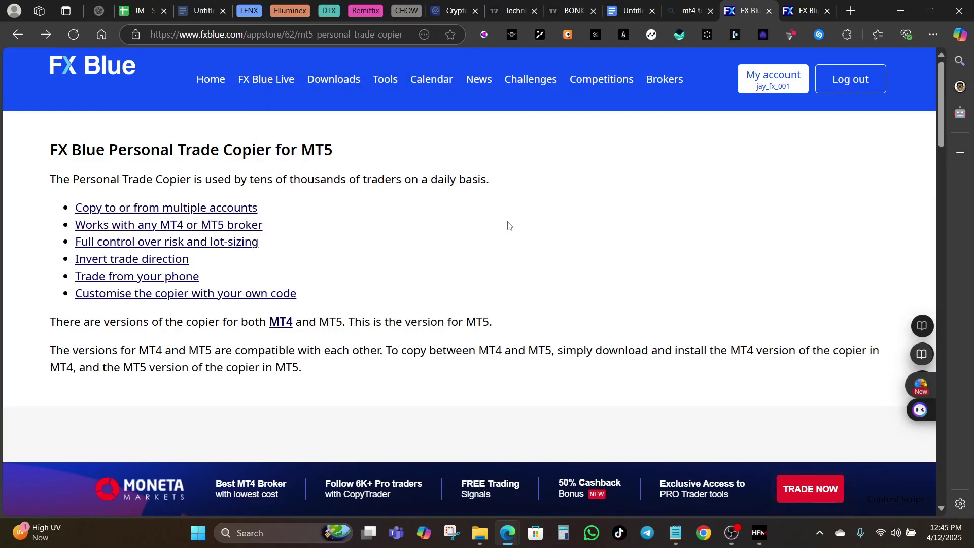
scroll(507, 225, down, 5)
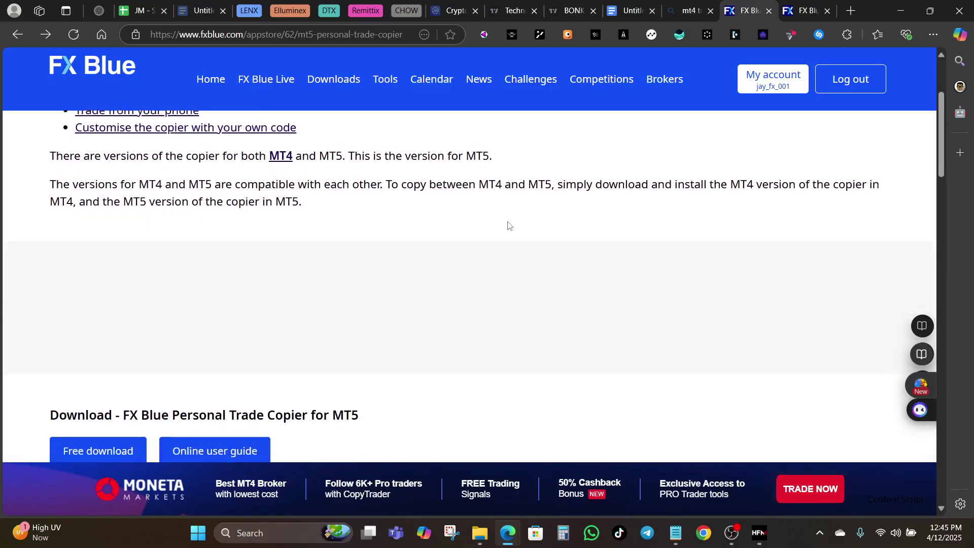
click(105, 373)
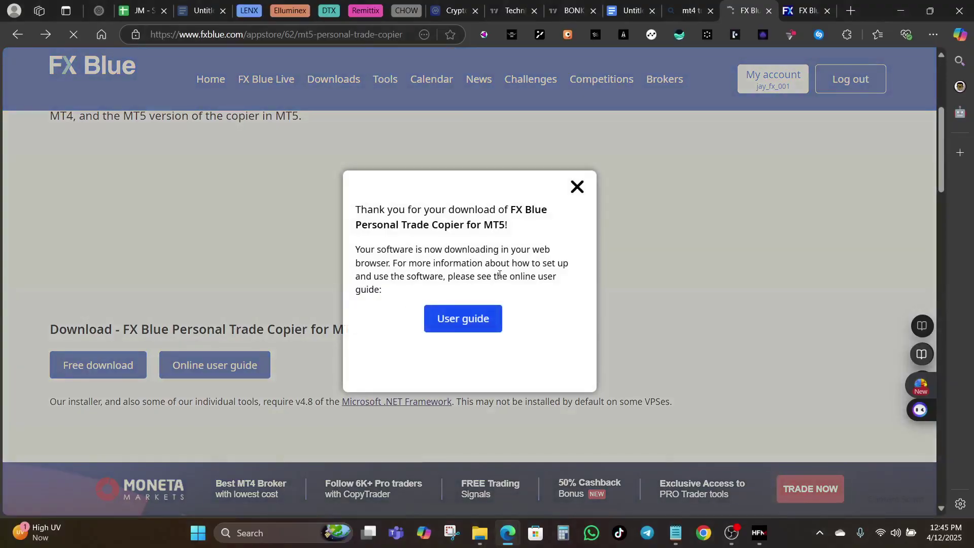
click(790, 109)
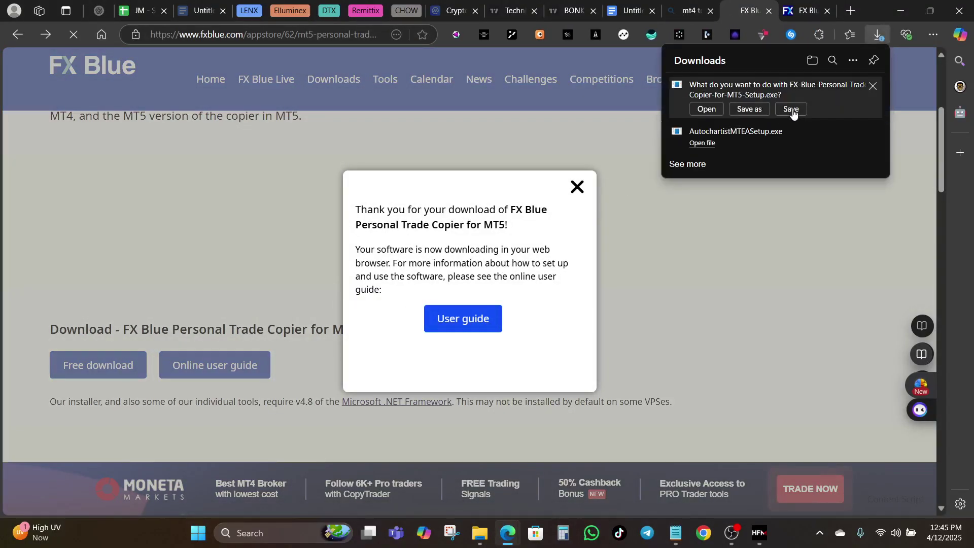
click(576, 187)
Step: Go to the MT4 version of the FX Blue Personal Trade Copier, then download and save its setup file
scroll(358, 305, up, 5)
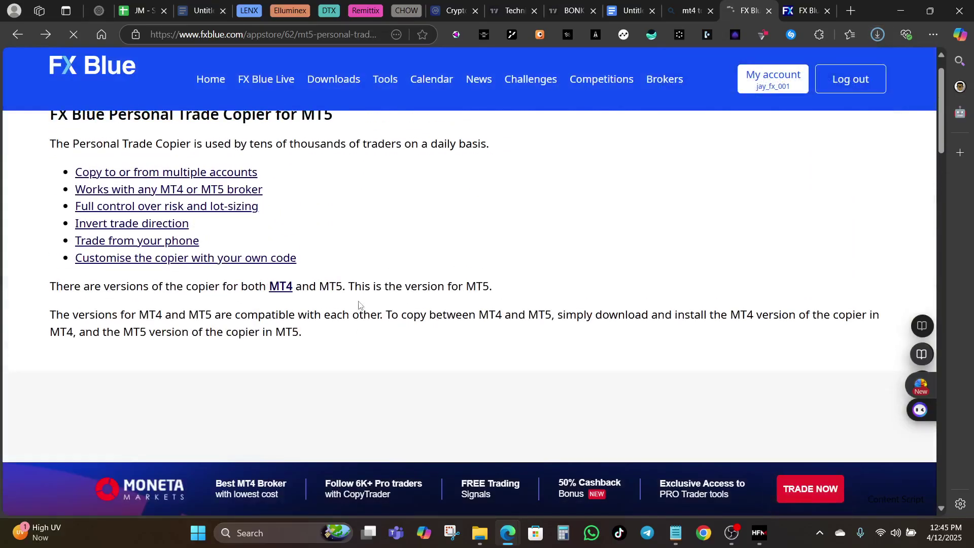
click(287, 322)
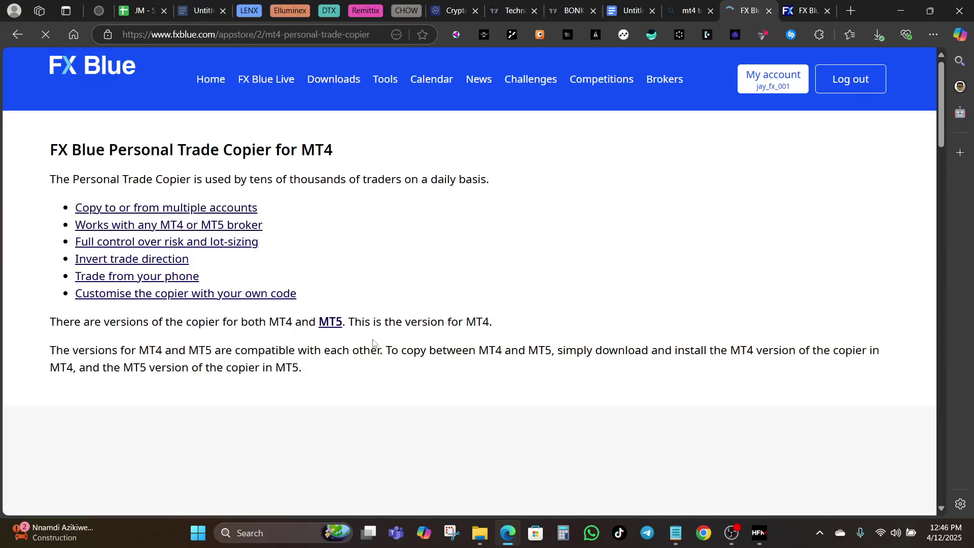
scroll(372, 343, down, 2)
scroll(373, 343, up, 1)
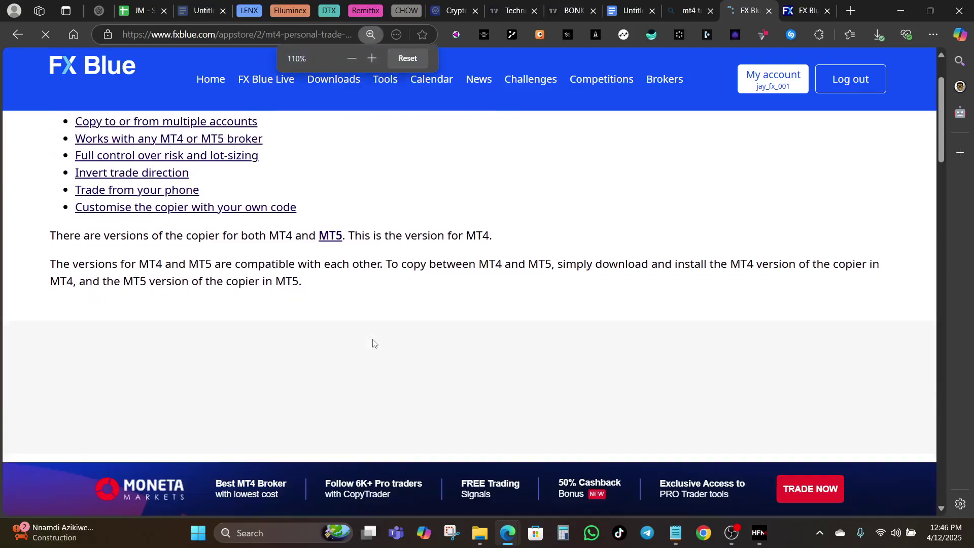
scroll(373, 343, down, 2)
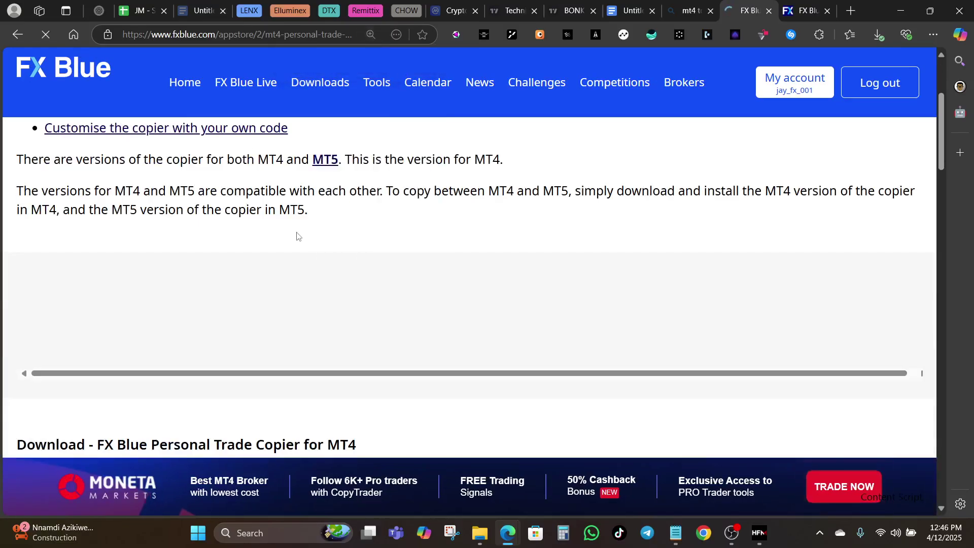
scroll(359, 130, down, 1)
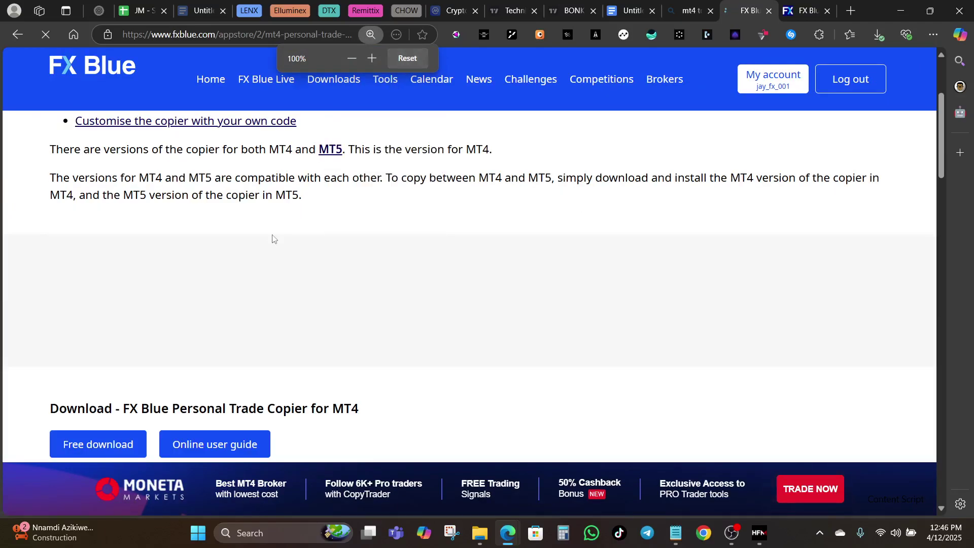
scroll(272, 238, down, 3)
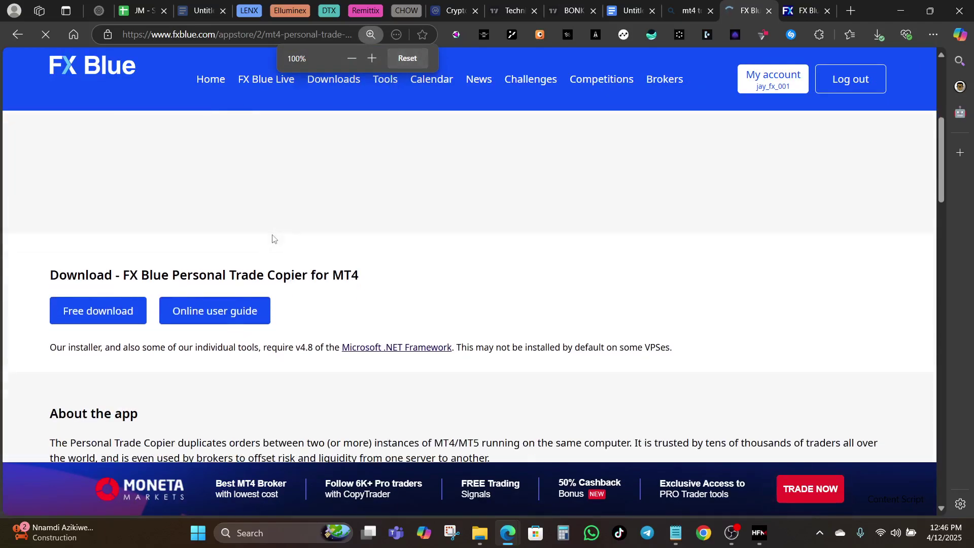
click(119, 315)
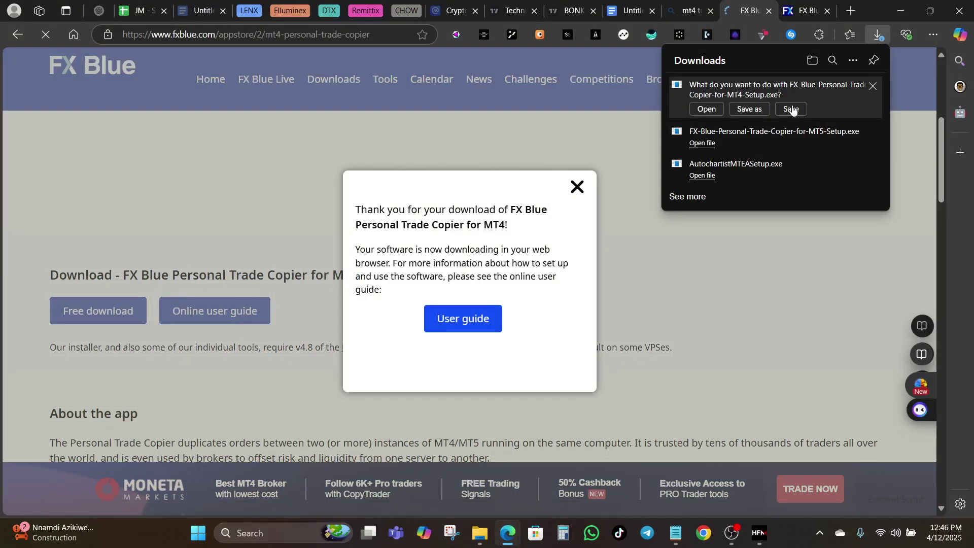
click(790, 109)
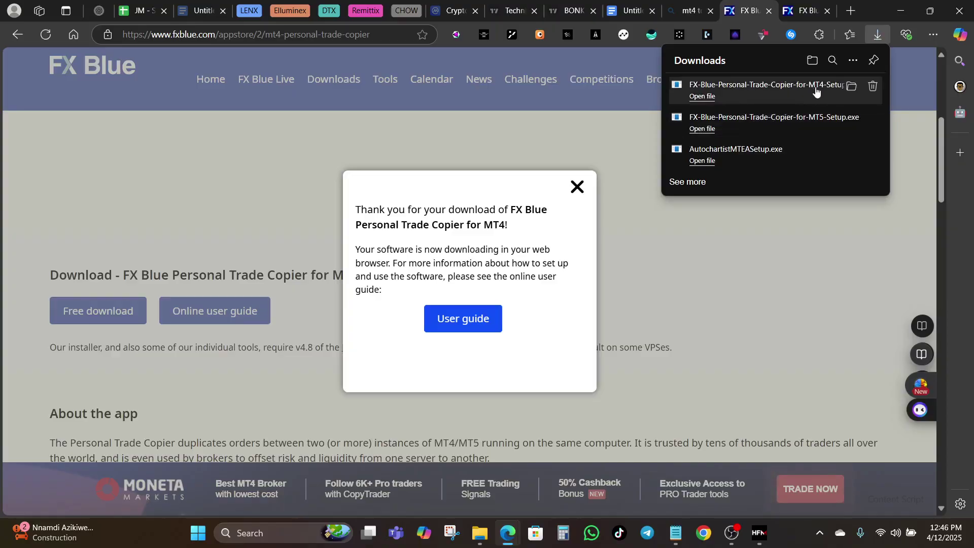
Step: Show the downloaded MT4 copier file in its folder and launch FX-Blue-Personal-Trade-Copier-for-MT4-Setup
click(850, 89)
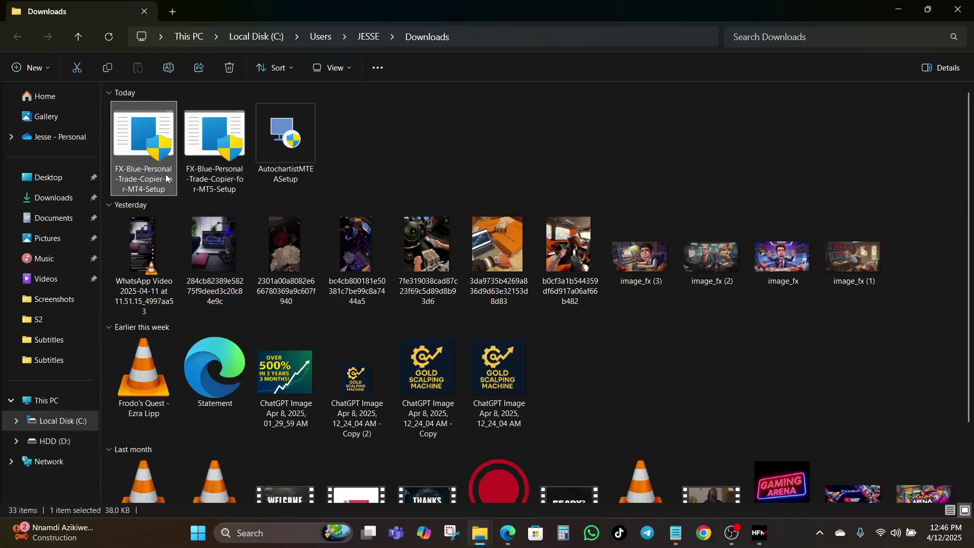
double_click(133, 163)
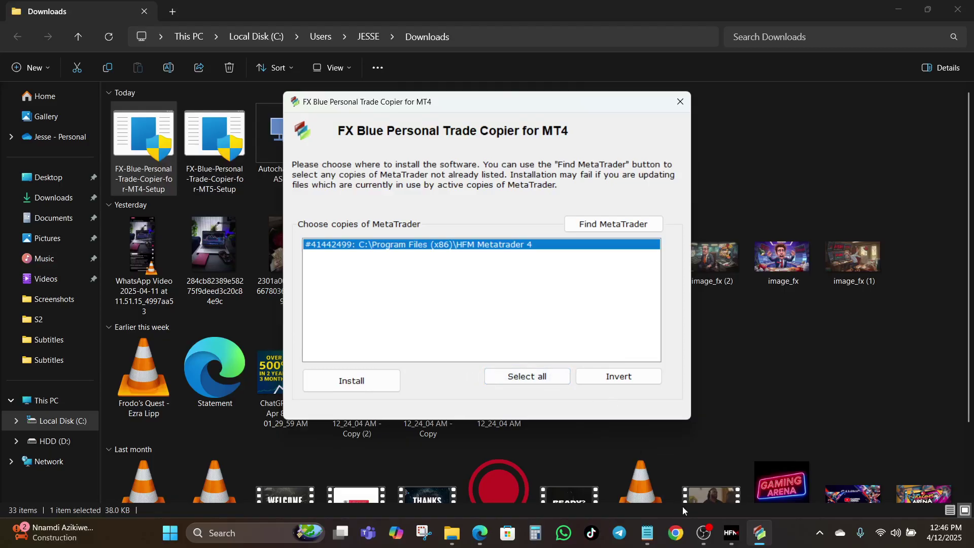
click(701, 533)
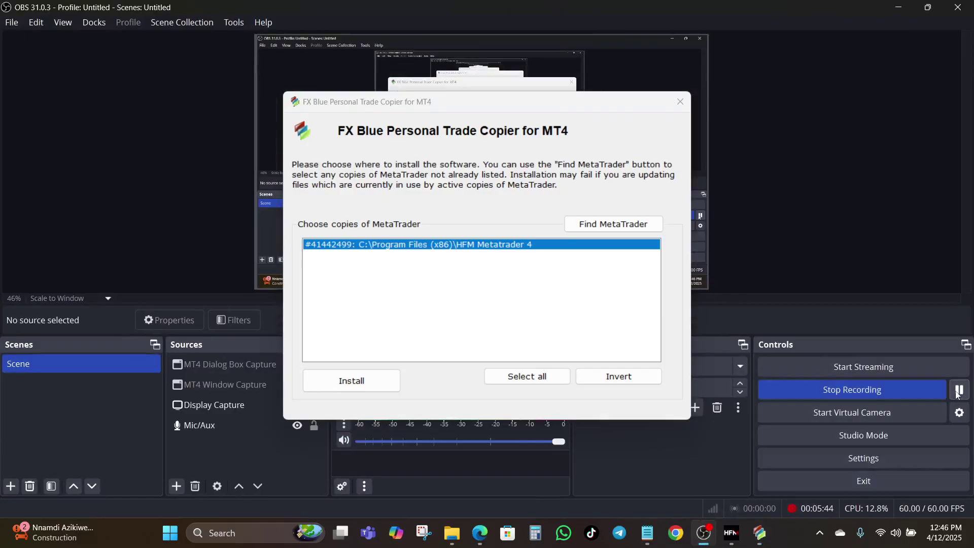
click(730, 533)
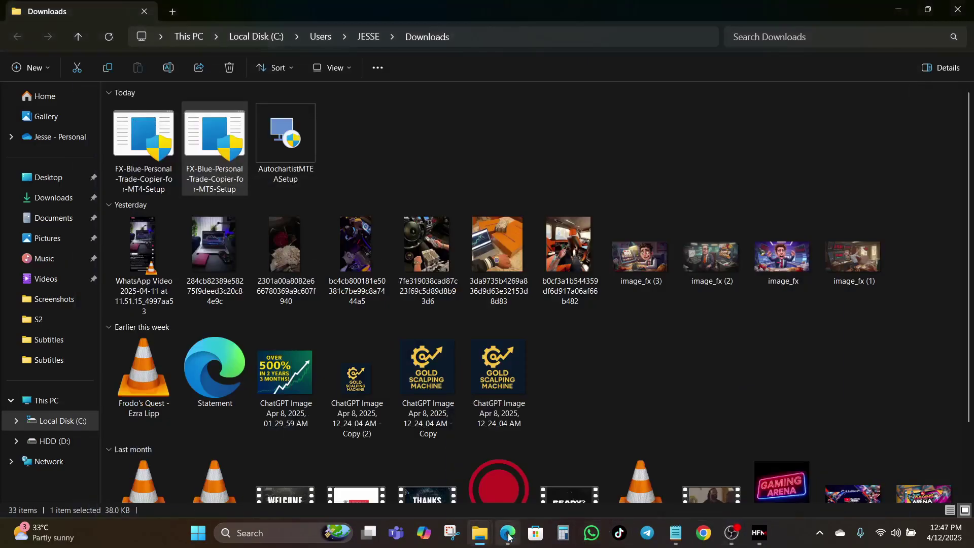
mouse_move(508, 531)
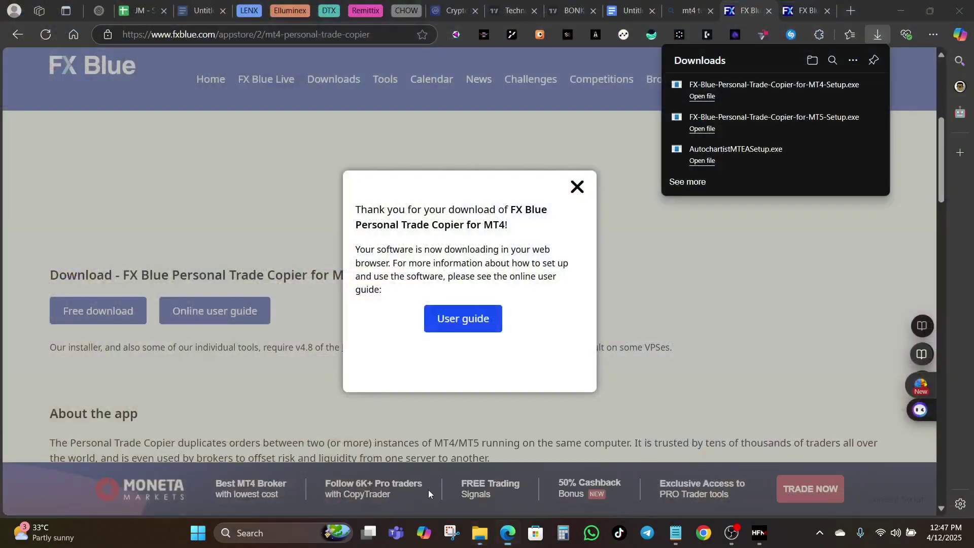
click(428, 489)
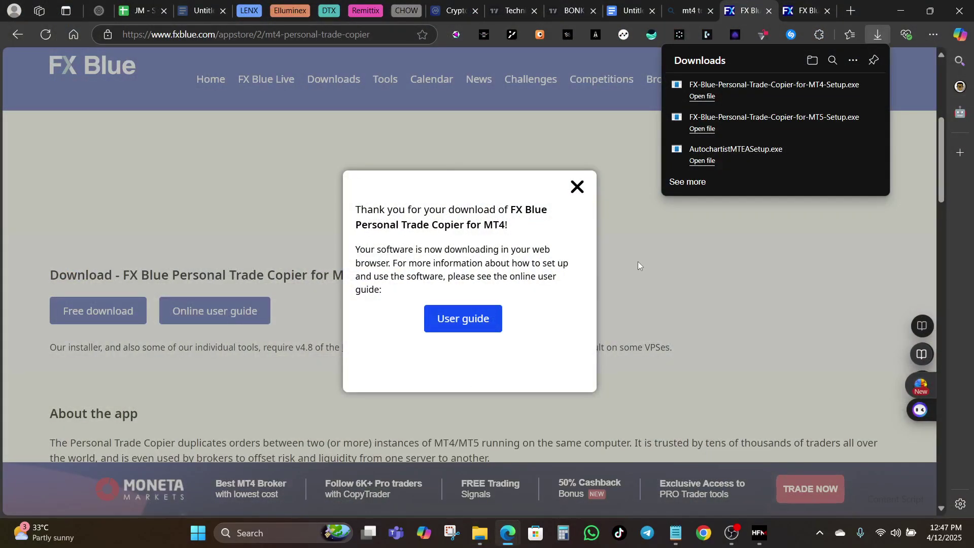
Step: Switch to the HFM MetaTrader 4 terminal, show the Navigator, and refresh its list of Expert Advisors
click(759, 532)
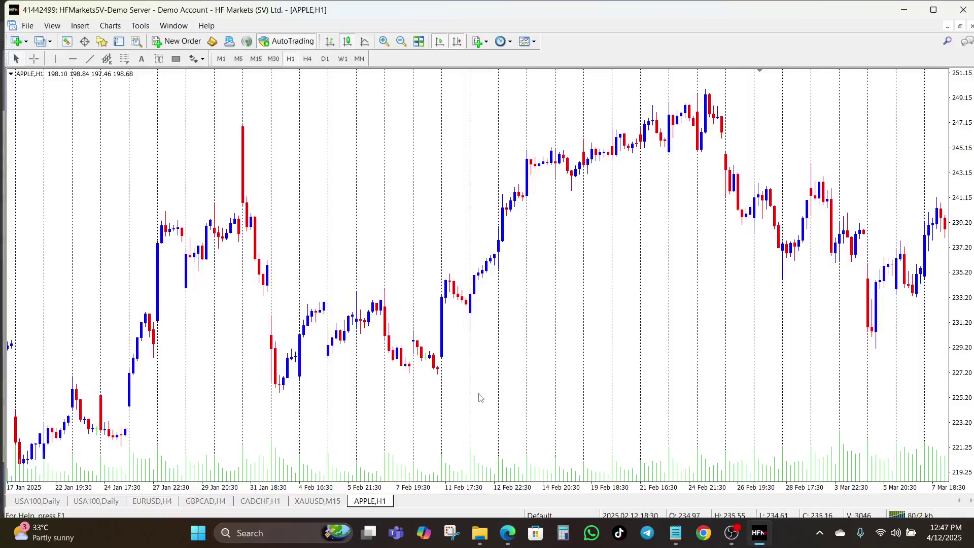
click(52, 28)
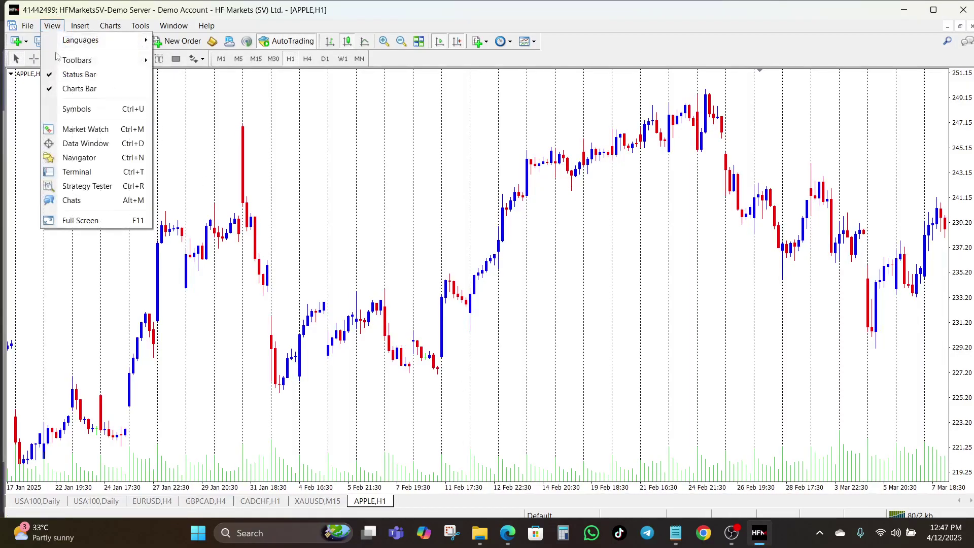
click(82, 158)
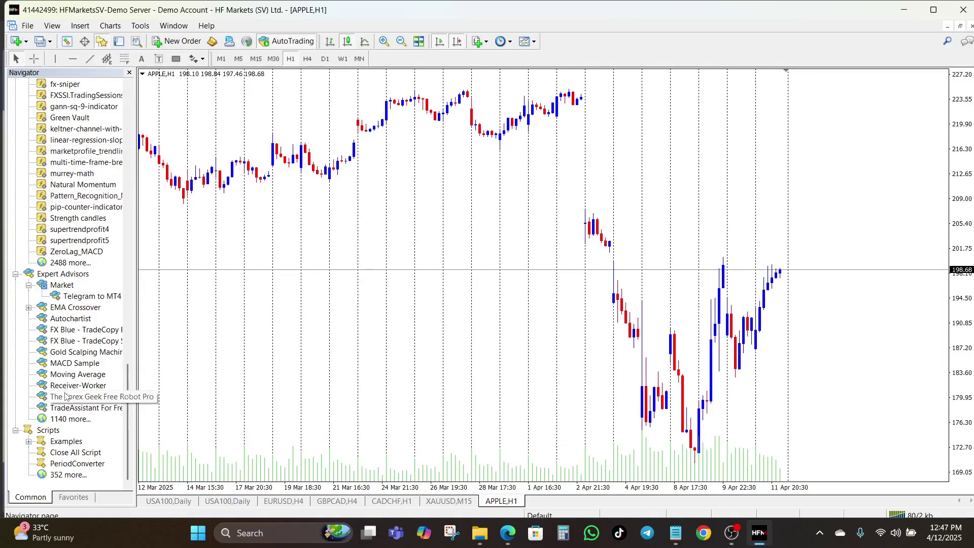
right_click(67, 376)
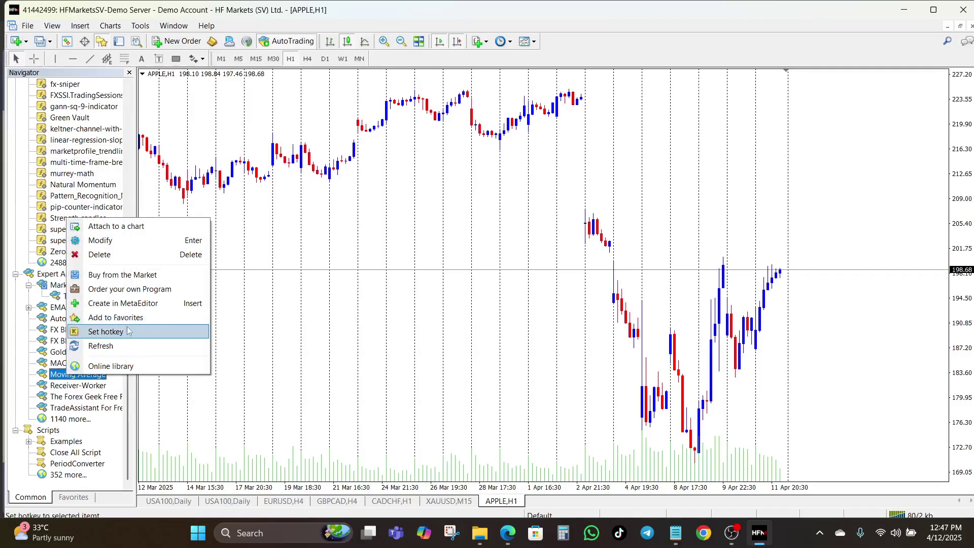
click(123, 346)
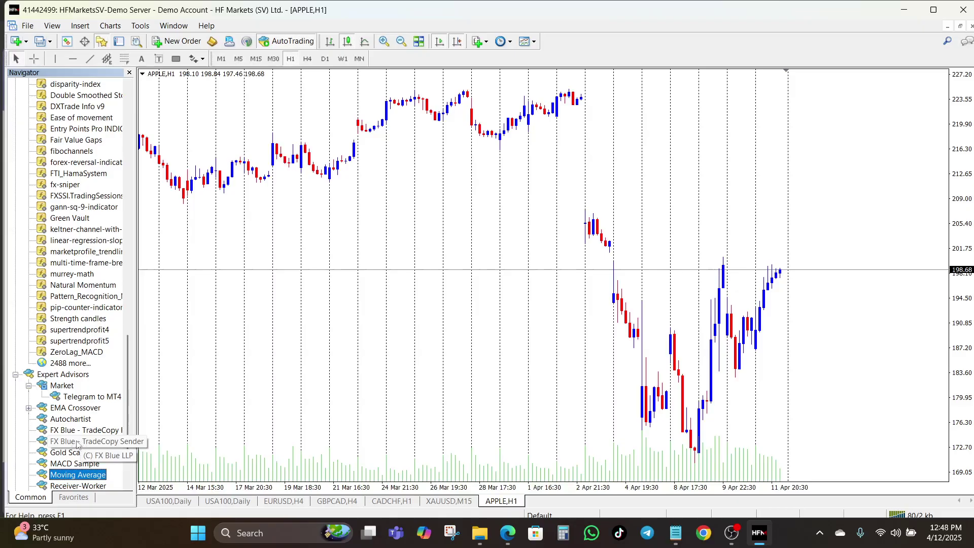
Step: Attach the FX Blue - TradeCopy Sender expert advisor to the APPLE,H1 chart with DLL imports allowed
click(74, 443)
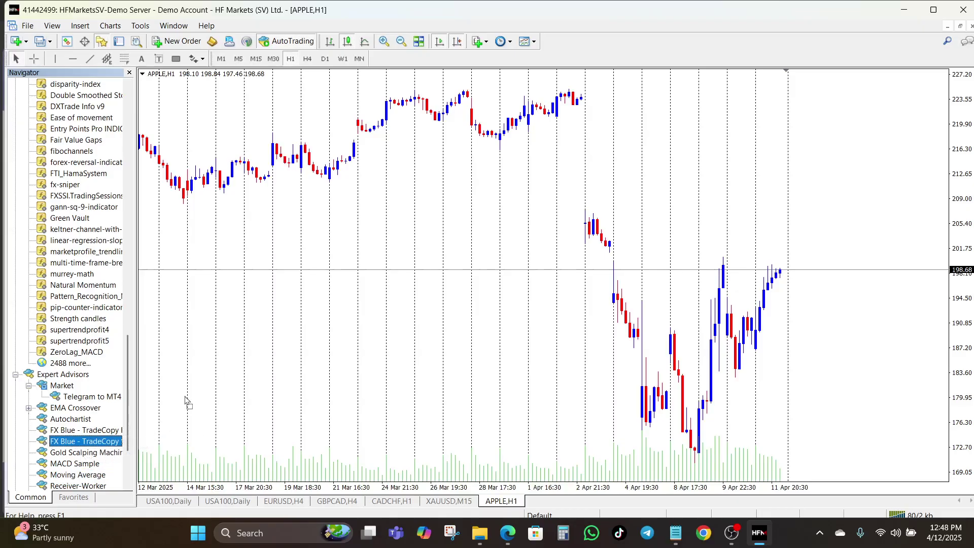
drag(74, 443, 284, 336)
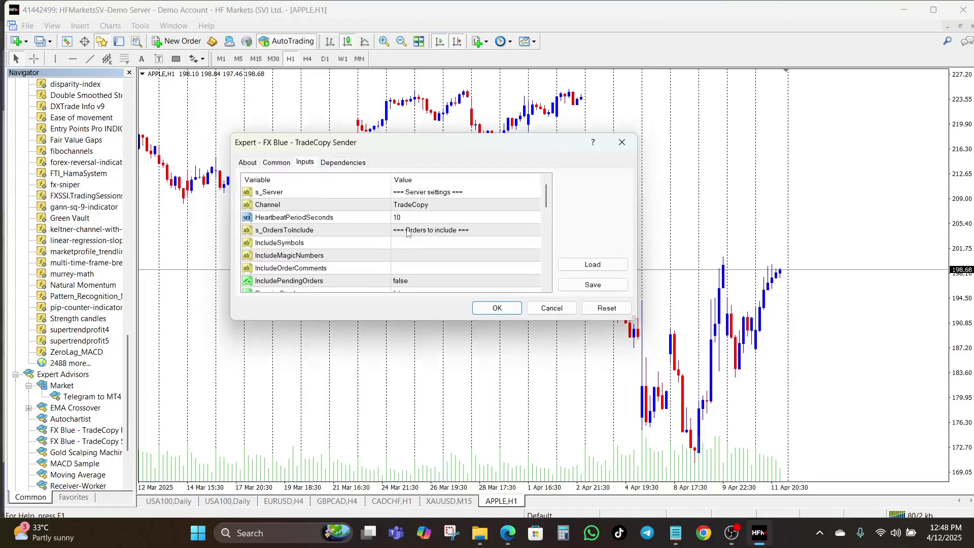
click(345, 163)
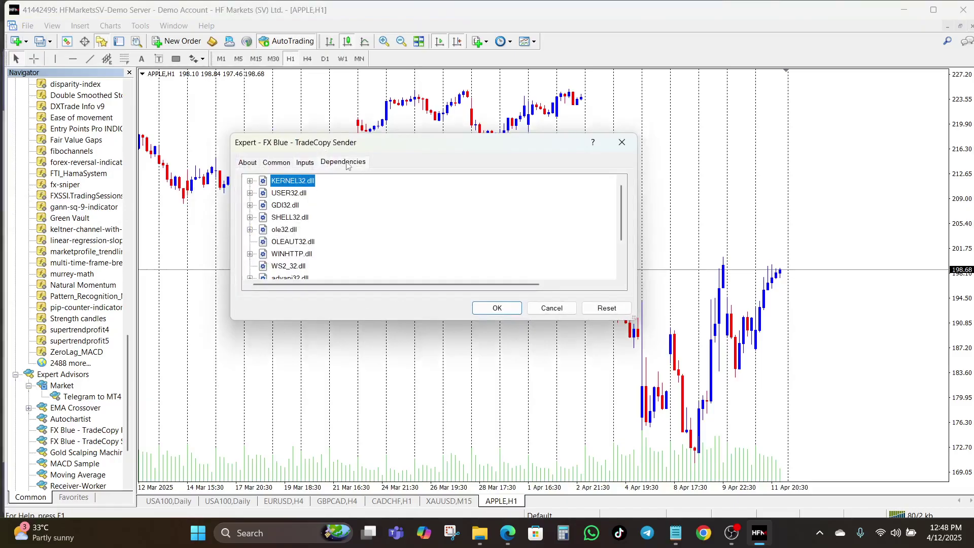
click(307, 165)
click(276, 163)
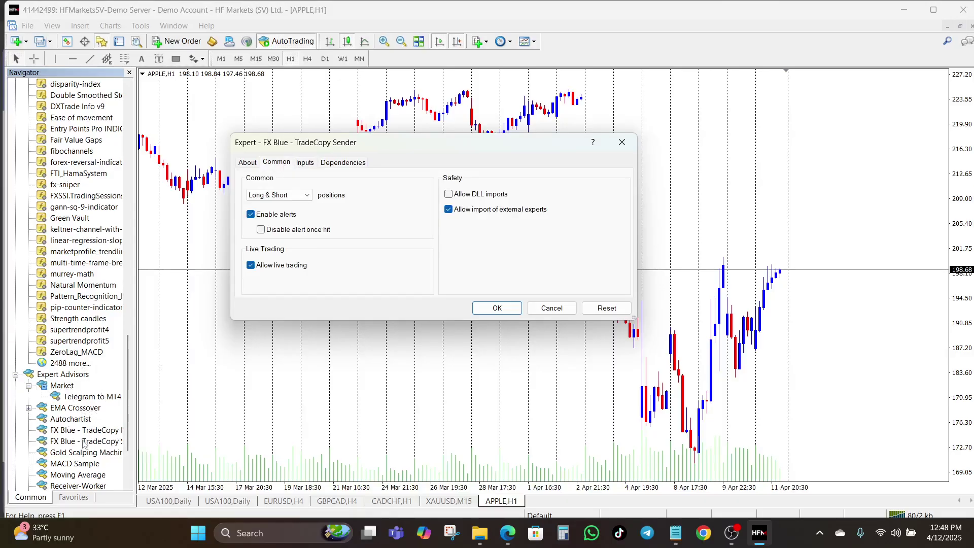
click(448, 195)
click(497, 308)
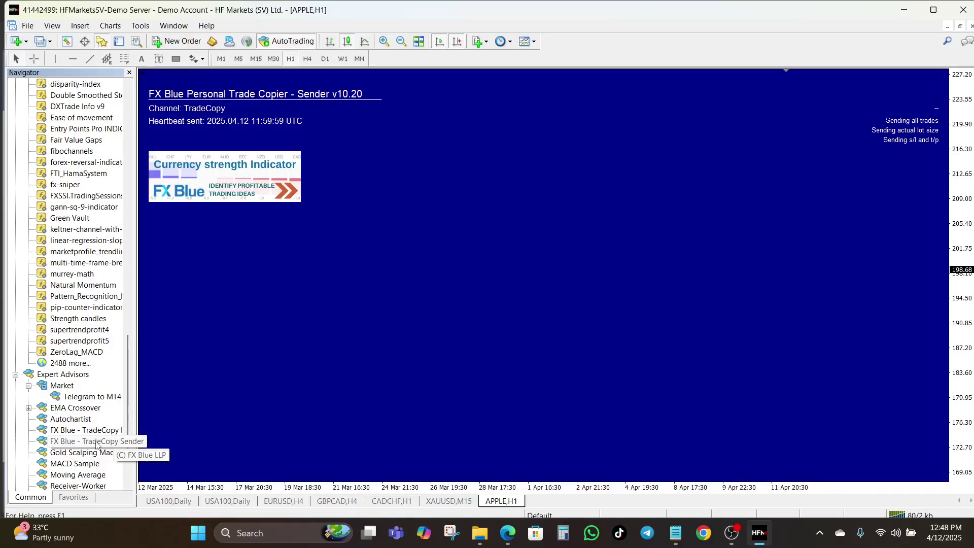
click(96, 442)
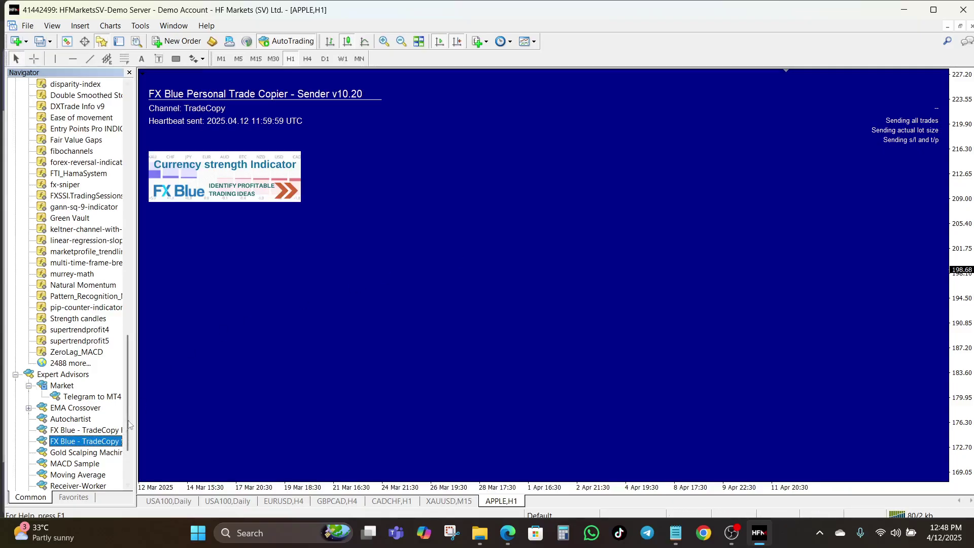
click(98, 444)
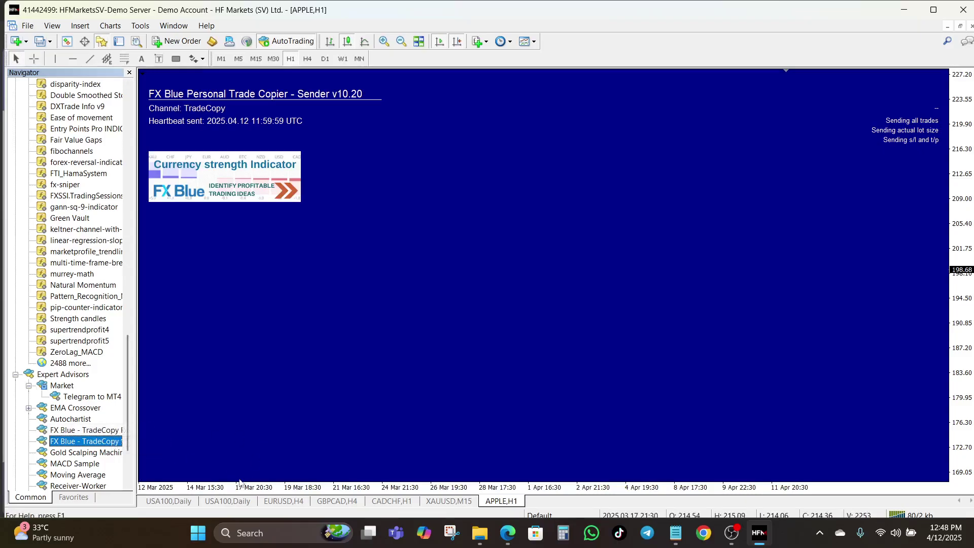
Step: Search Windows for "meta" and launch the MetaTrader 5 terminal
click(199, 533)
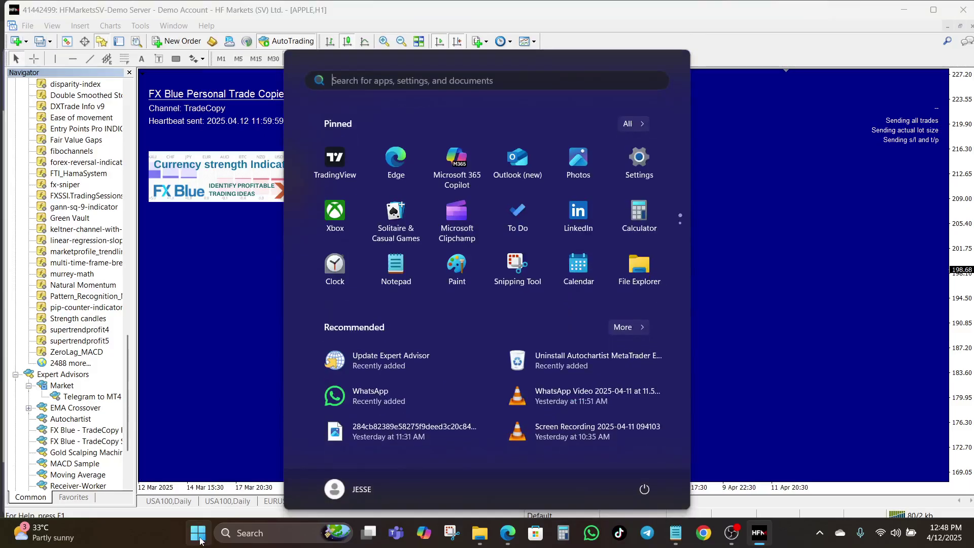
text(ta)
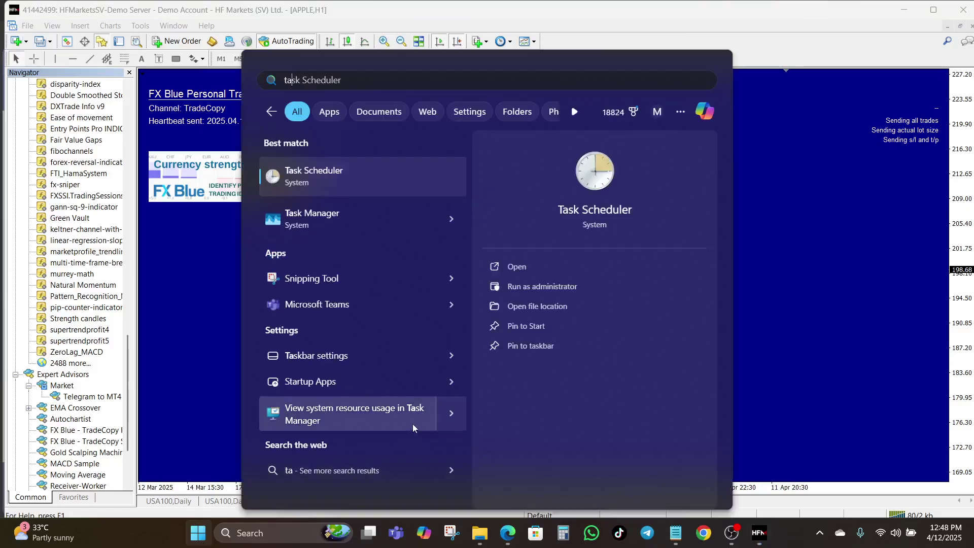
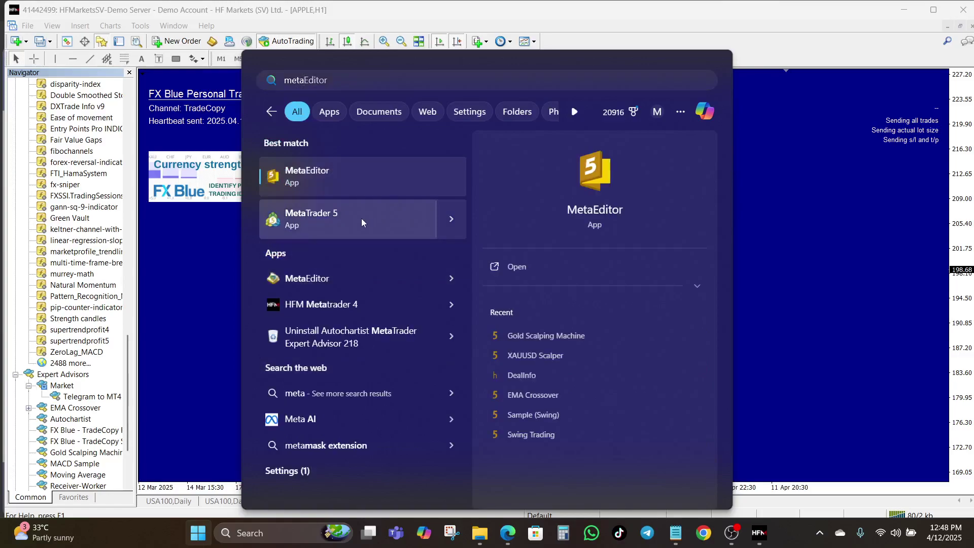
click(362, 221)
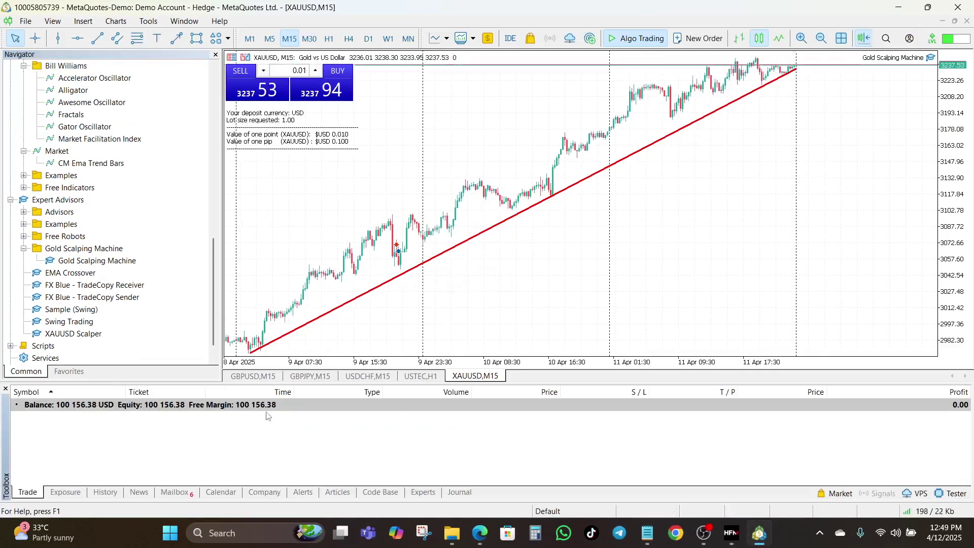
Step: Attach the FX Blue - TradeCopy Receiver expert advisor to the USTEC,H1 chart with DLL imports and algo trading allowed
click(420, 376)
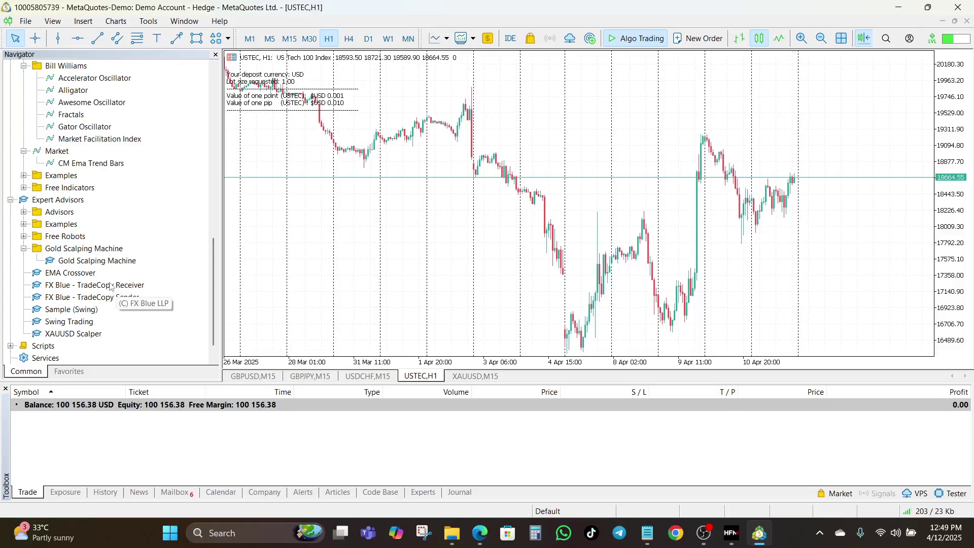
drag(111, 285, 319, 266)
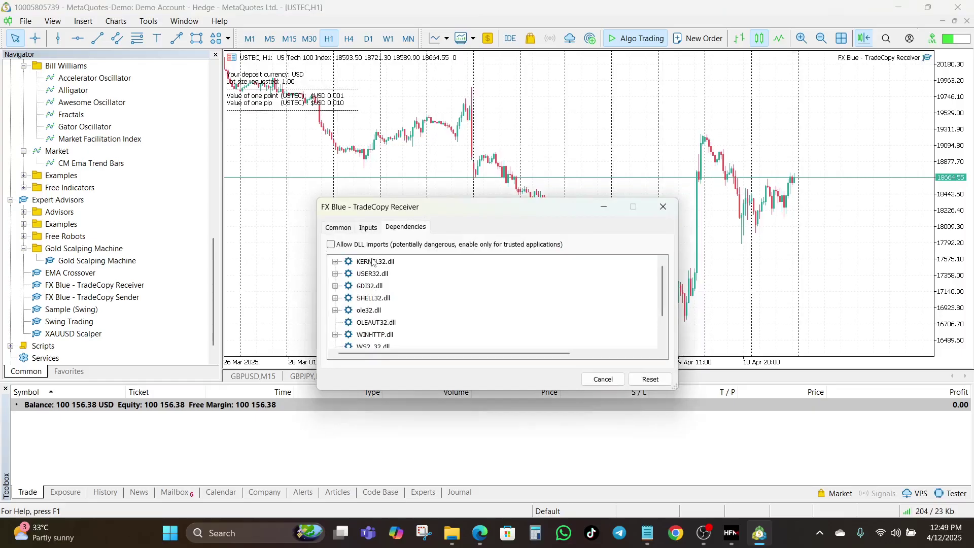
click(331, 245)
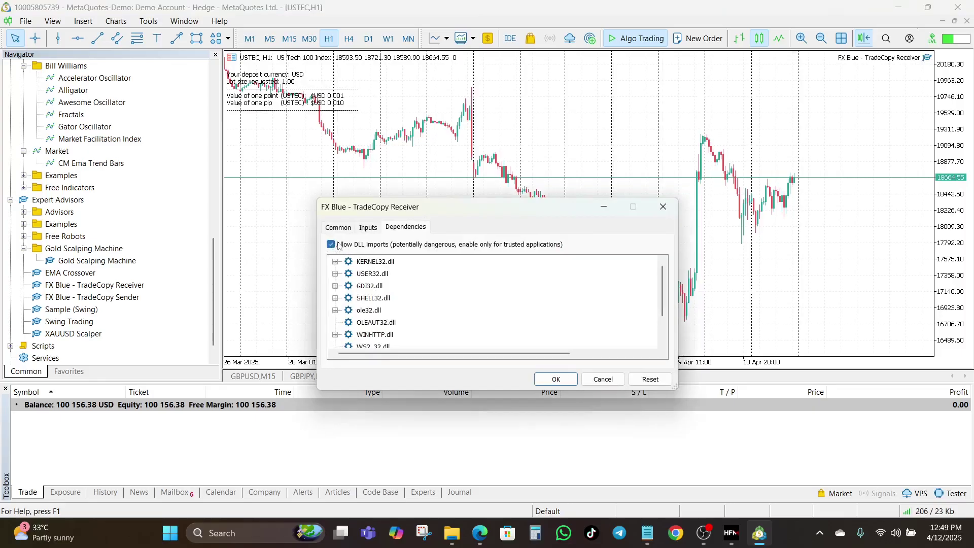
click(369, 228)
click(347, 229)
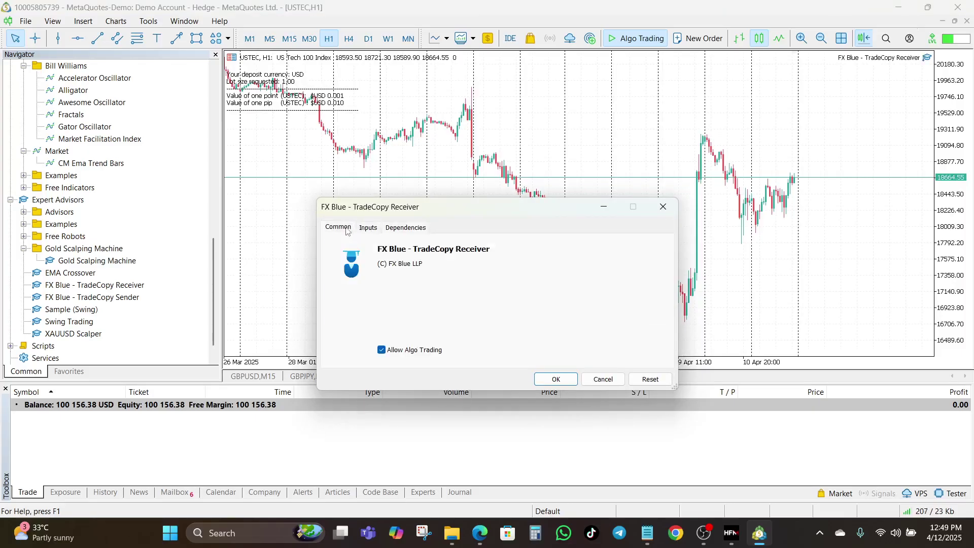
click(566, 379)
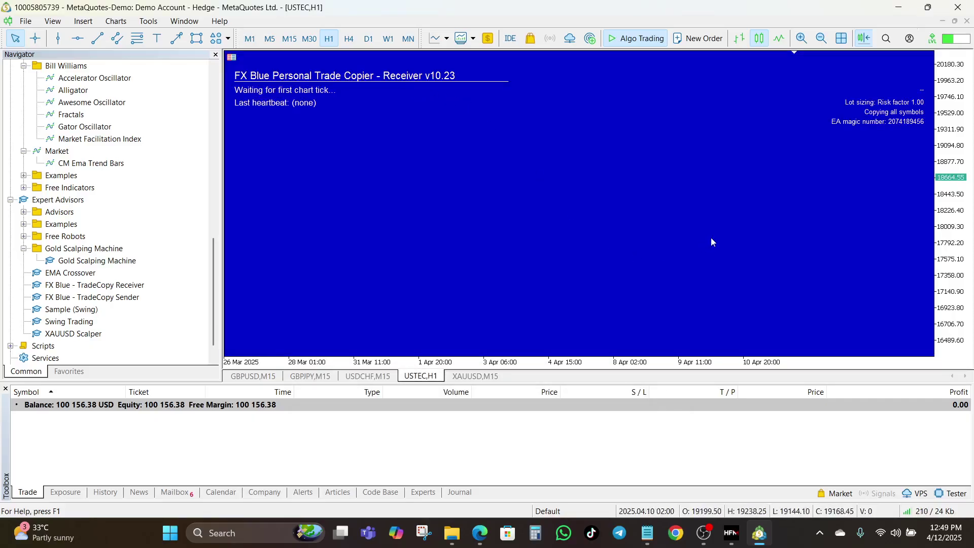
Step: Check the sender chart in the HFM MetaTrader 4 terminal against the MetaTrader 5 receiver chart, and close the MetaTrader 5 Toolbox
click(731, 537)
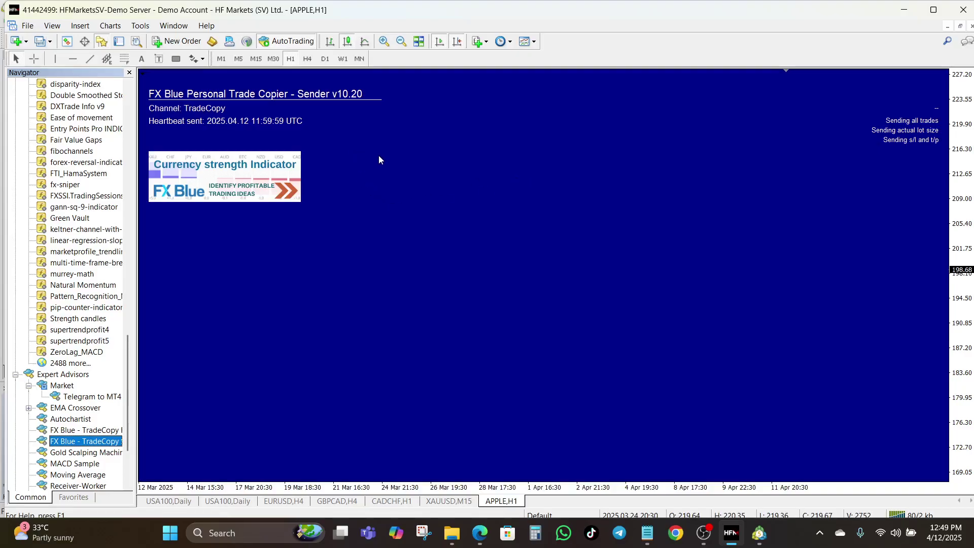
mouse_move(759, 532)
click(720, 485)
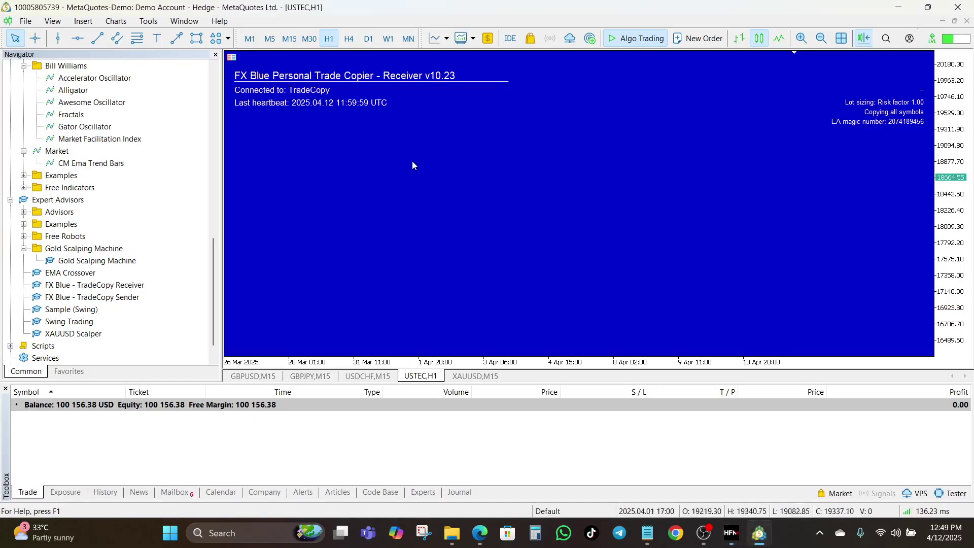
click(6, 388)
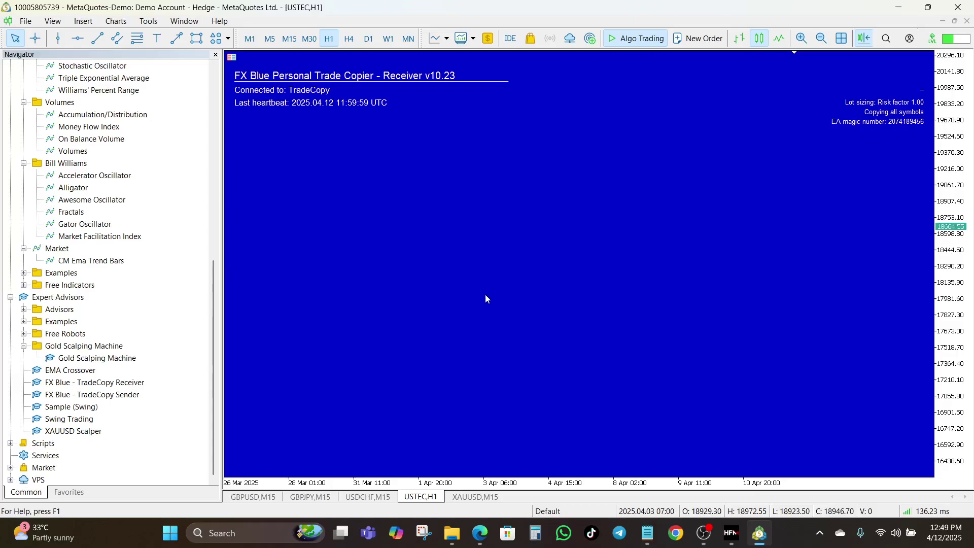
click(731, 534)
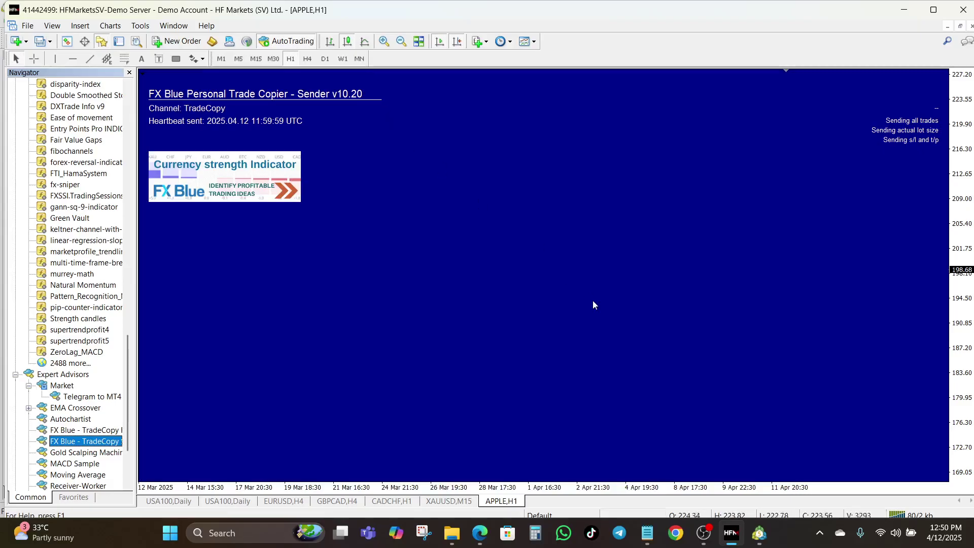
mouse_move(756, 539)
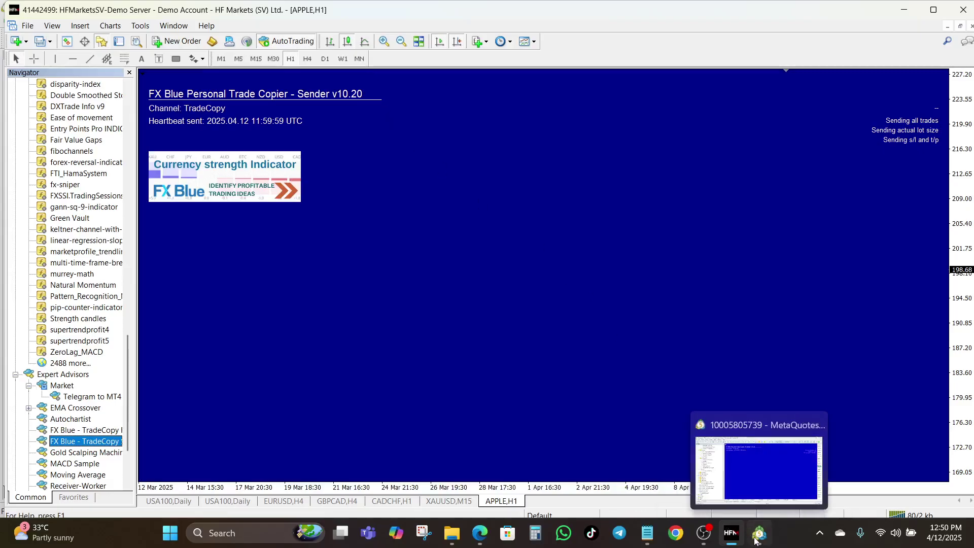
click(756, 539)
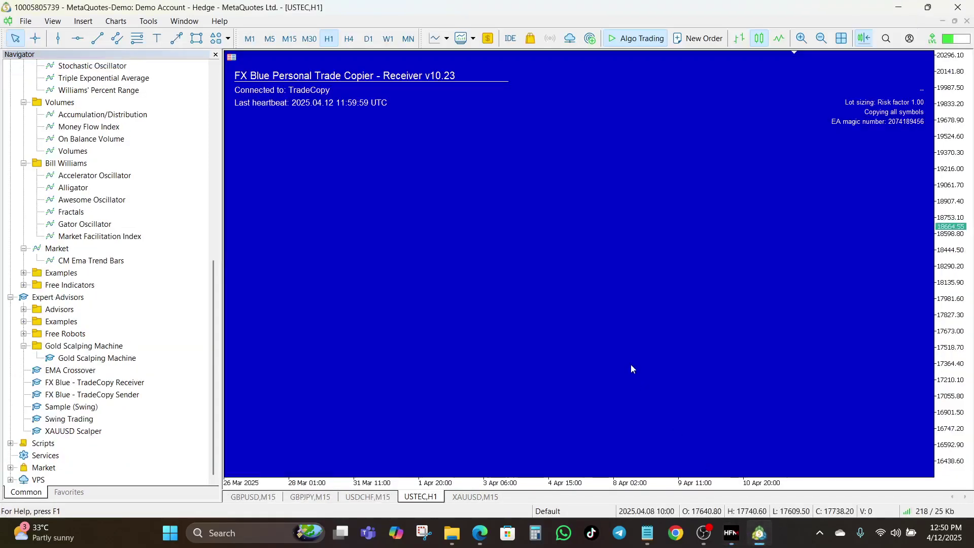
mouse_move(613, 337)
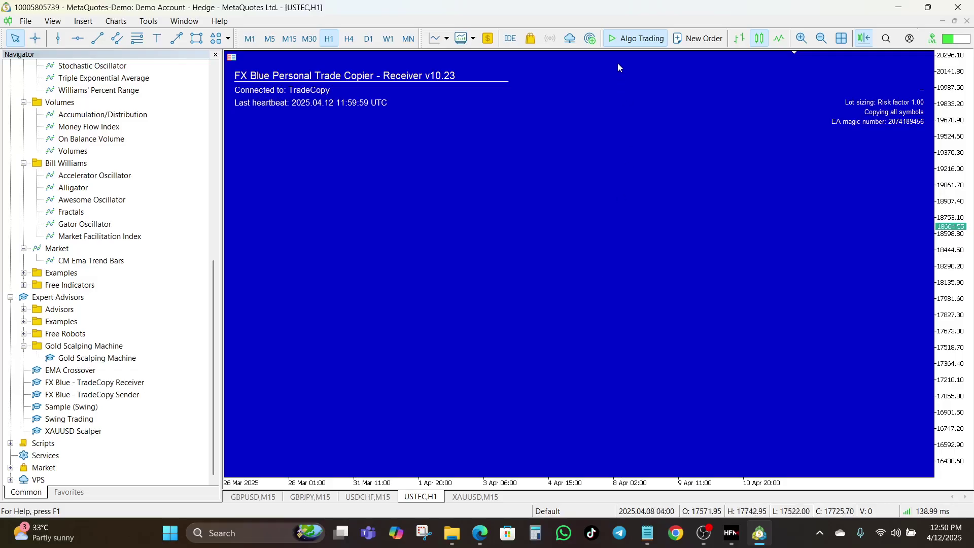
Step: Switch to the HFM MetaTrader 4 terminal and attach FX Blue - TradeCopy Sender to the EURUSD,H4 chart with DLL imports allowed
click(730, 532)
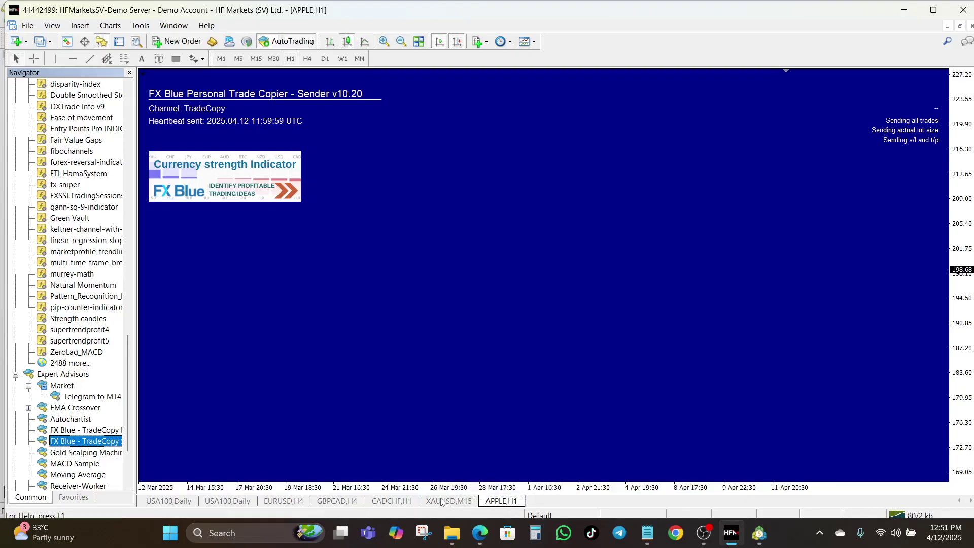
click(284, 501)
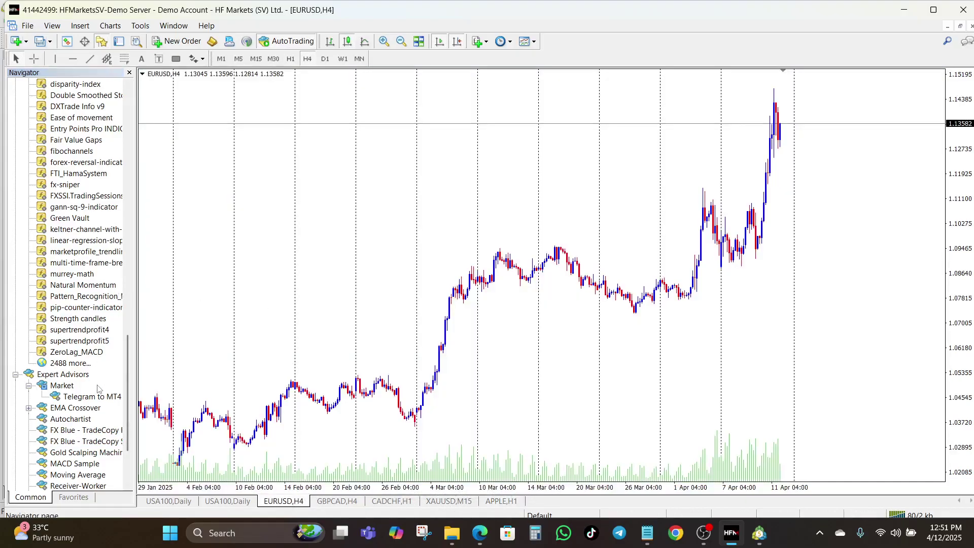
drag(80, 441, 283, 359)
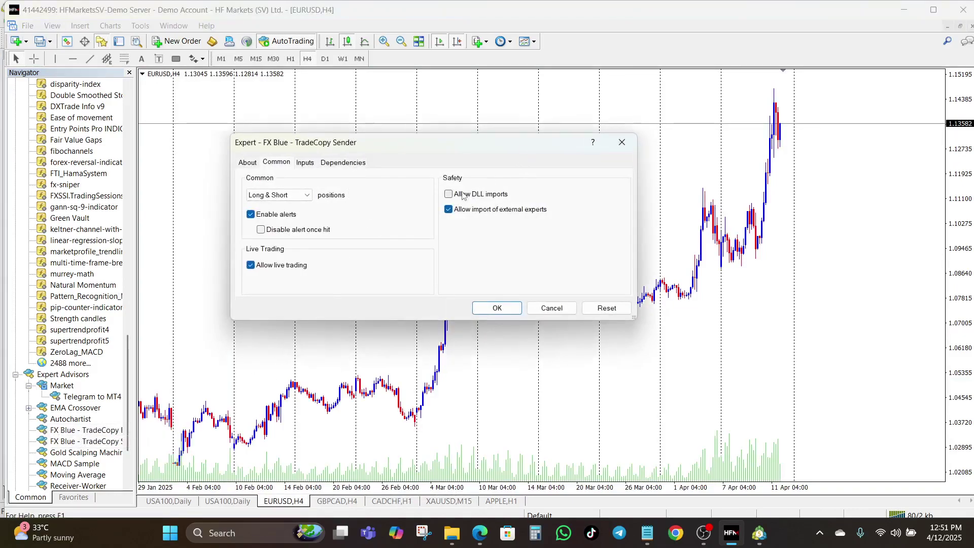
click(448, 195)
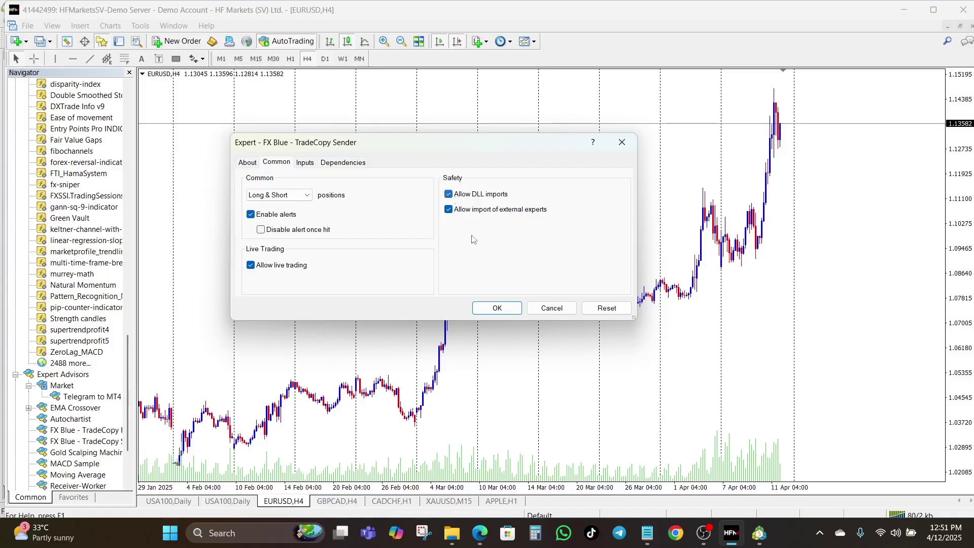
click(498, 308)
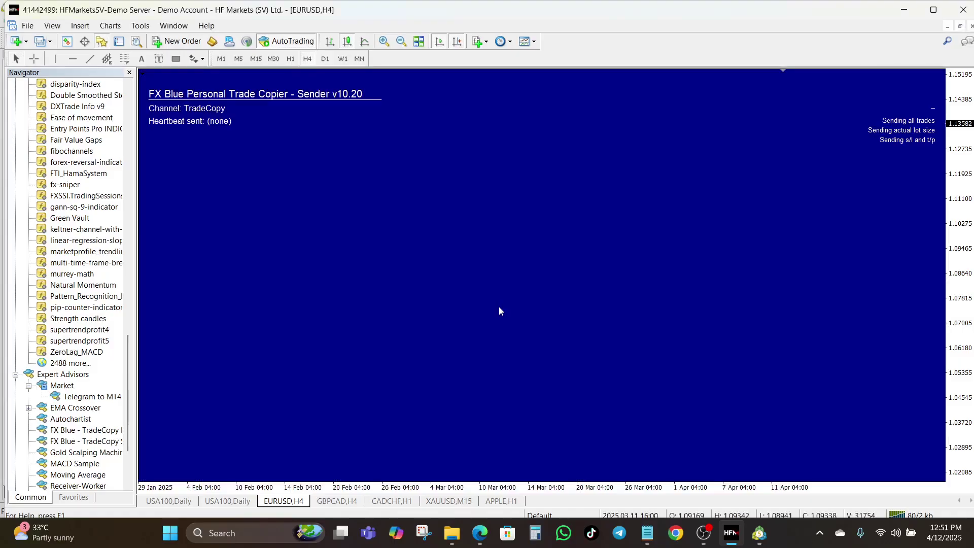
Step: Switch to MetaTrader 5 and open a new EURUSD chart
click(759, 533)
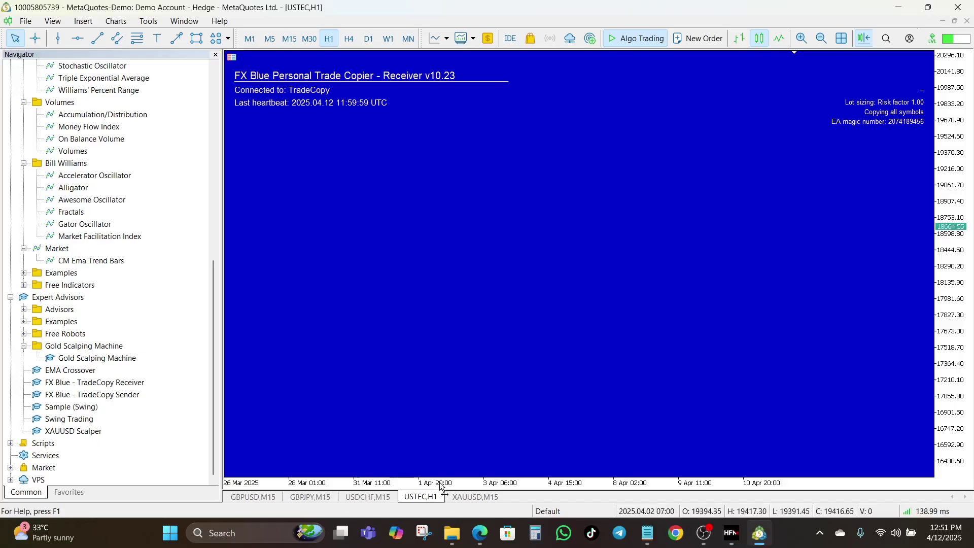
click(26, 21)
mouse_move(96, 37)
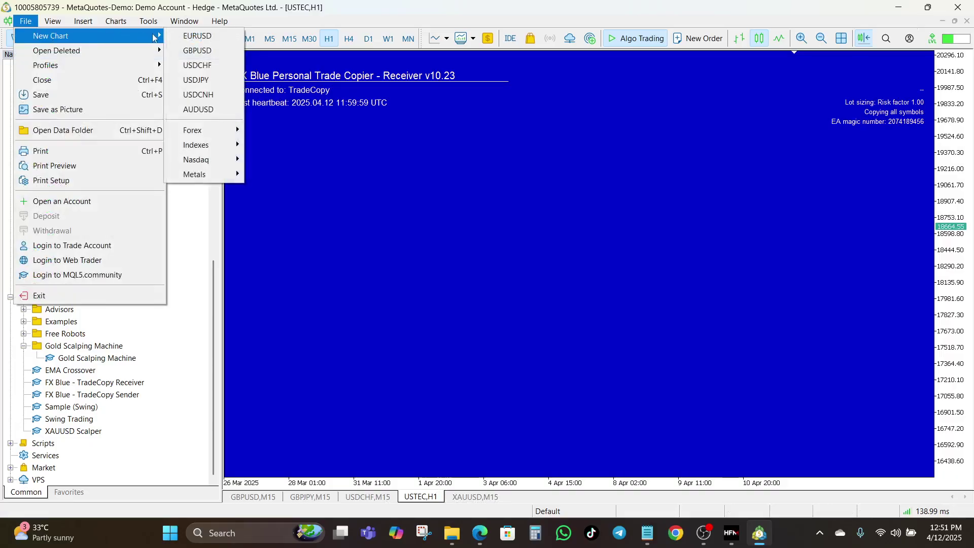
click(187, 36)
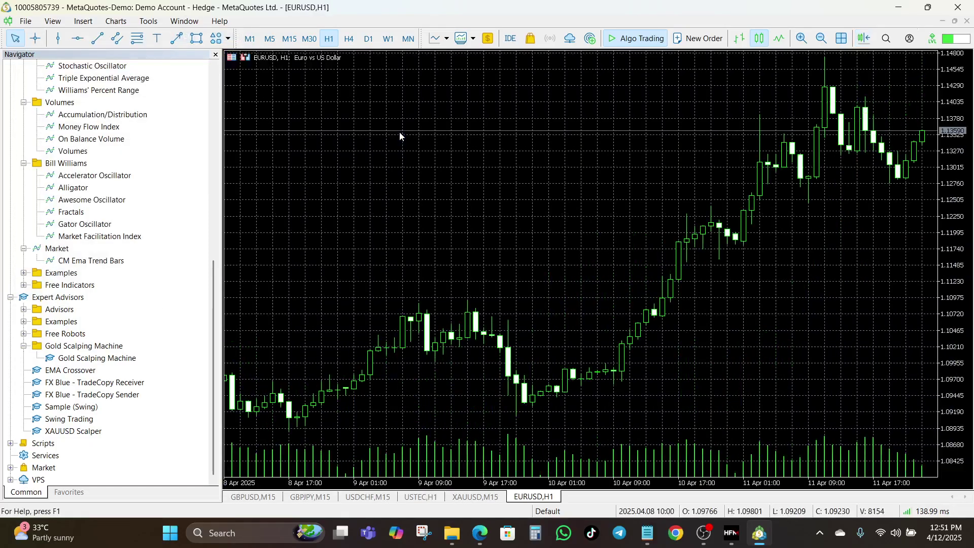
Step: Attach FX Blue - TradeCopy Receiver to the EURUSD,H1 chart with DLL imports allowed, and check it against the MetaTrader 4 sender chart
click(94, 383)
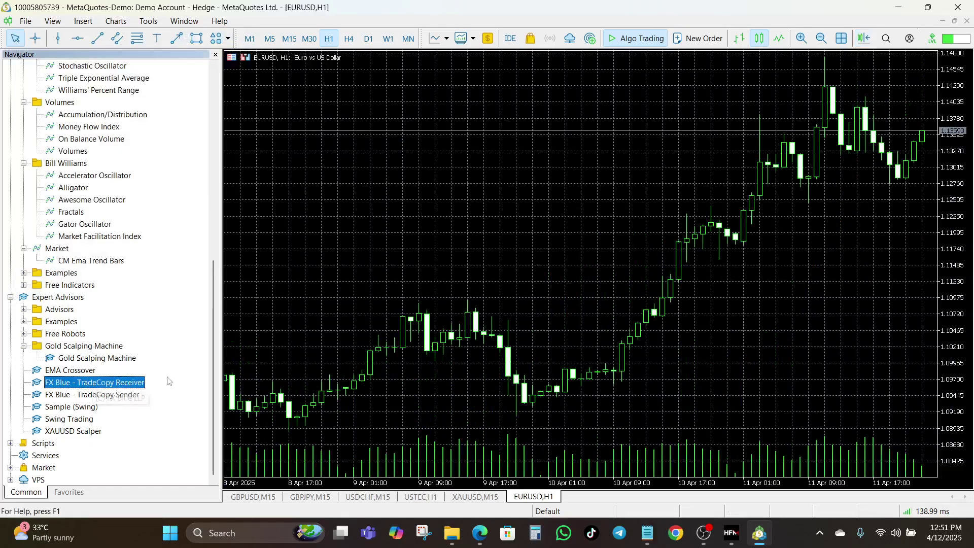
drag(109, 383, 353, 297)
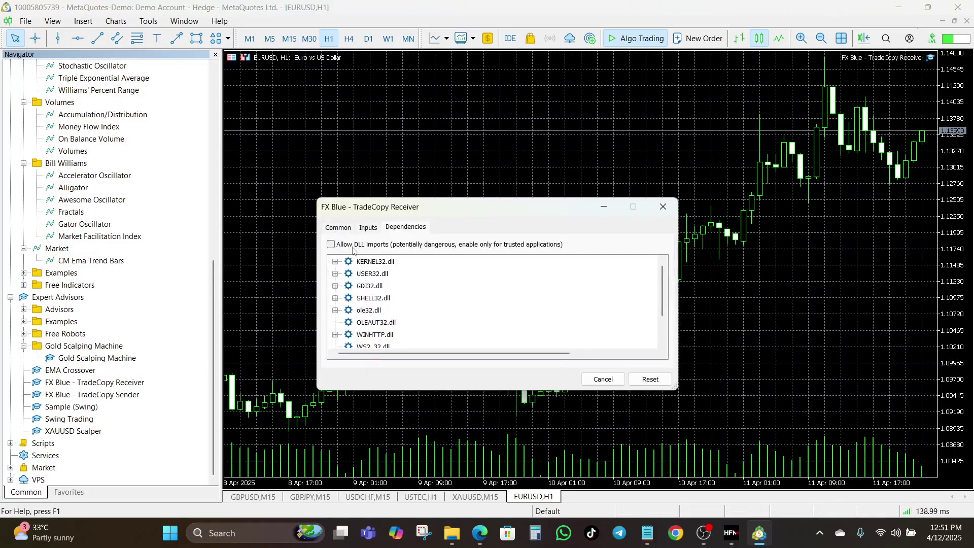
click(330, 244)
click(563, 380)
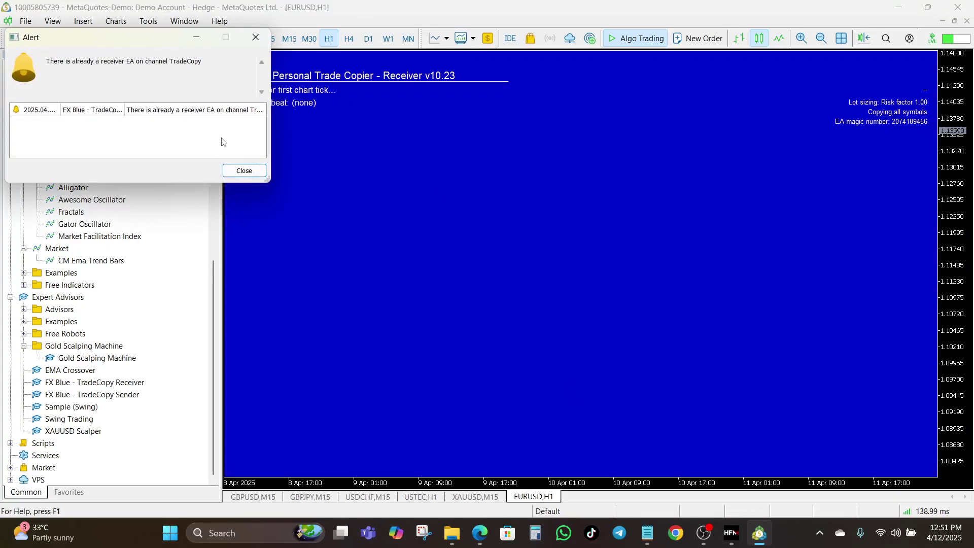
click(237, 173)
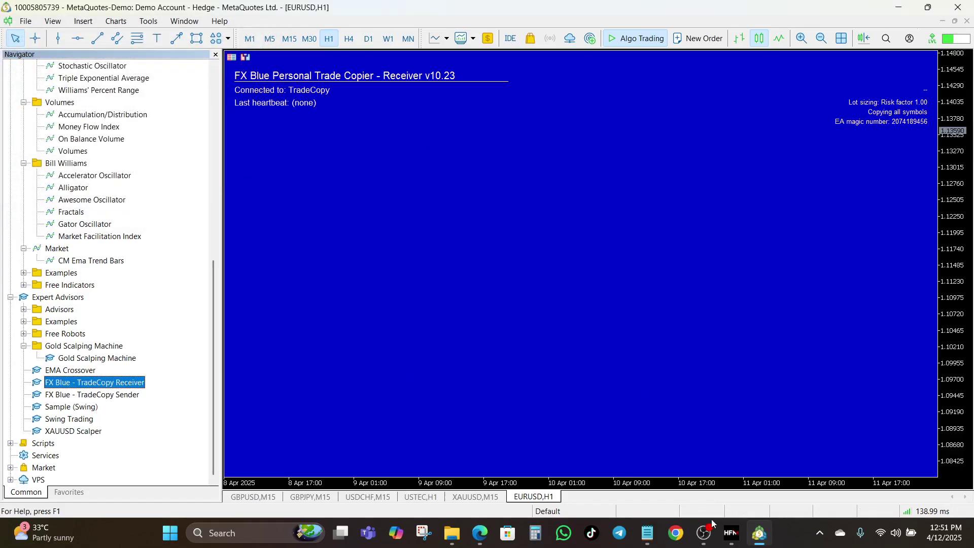
click(731, 537)
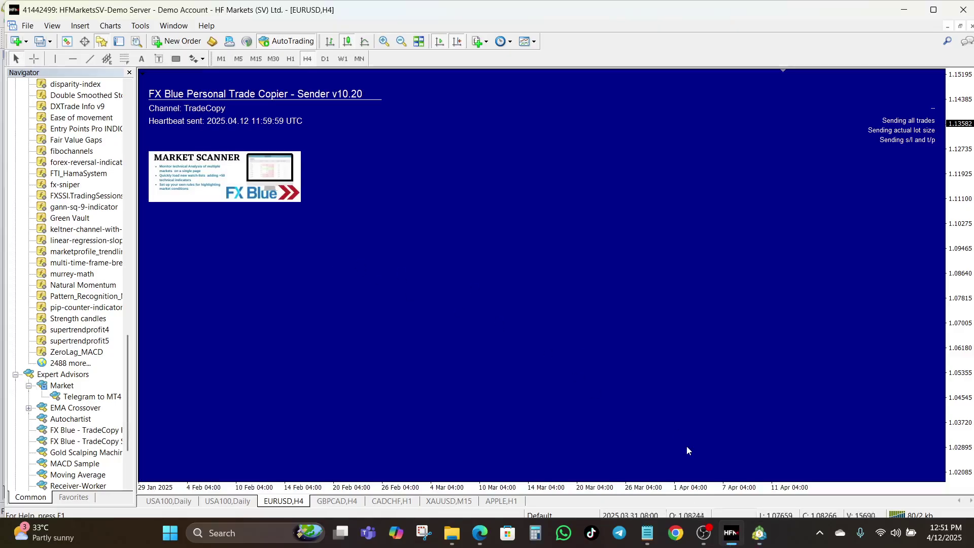
click(756, 541)
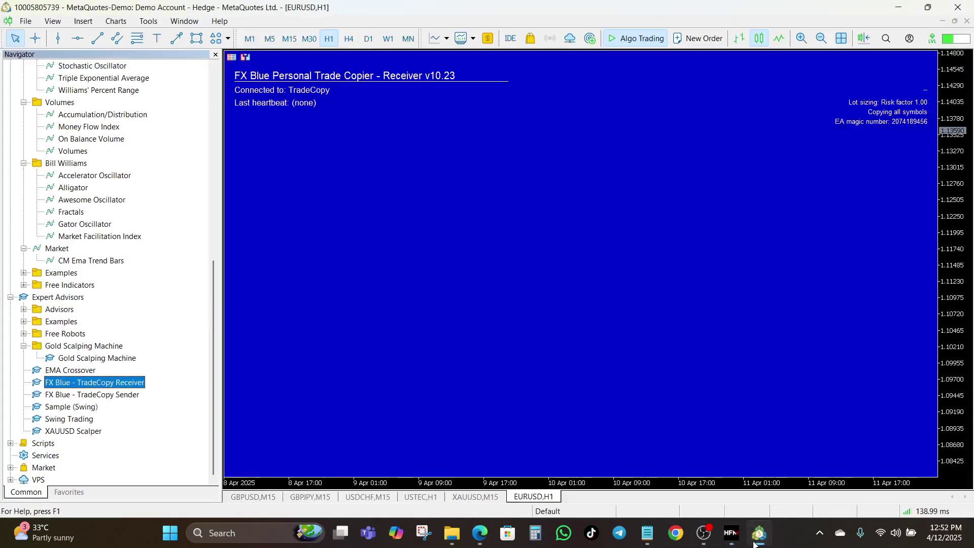